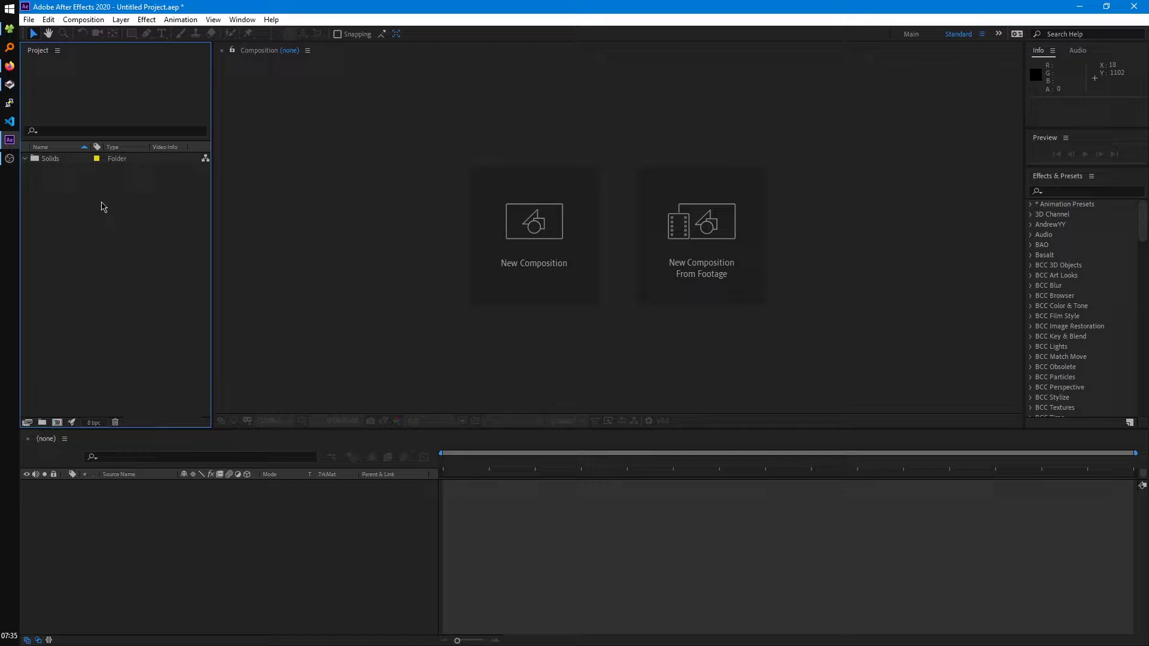
Activate the Timeline panel and scroll through it down and back up.
{"action": "left_click", "coordinate": [175, 517]}
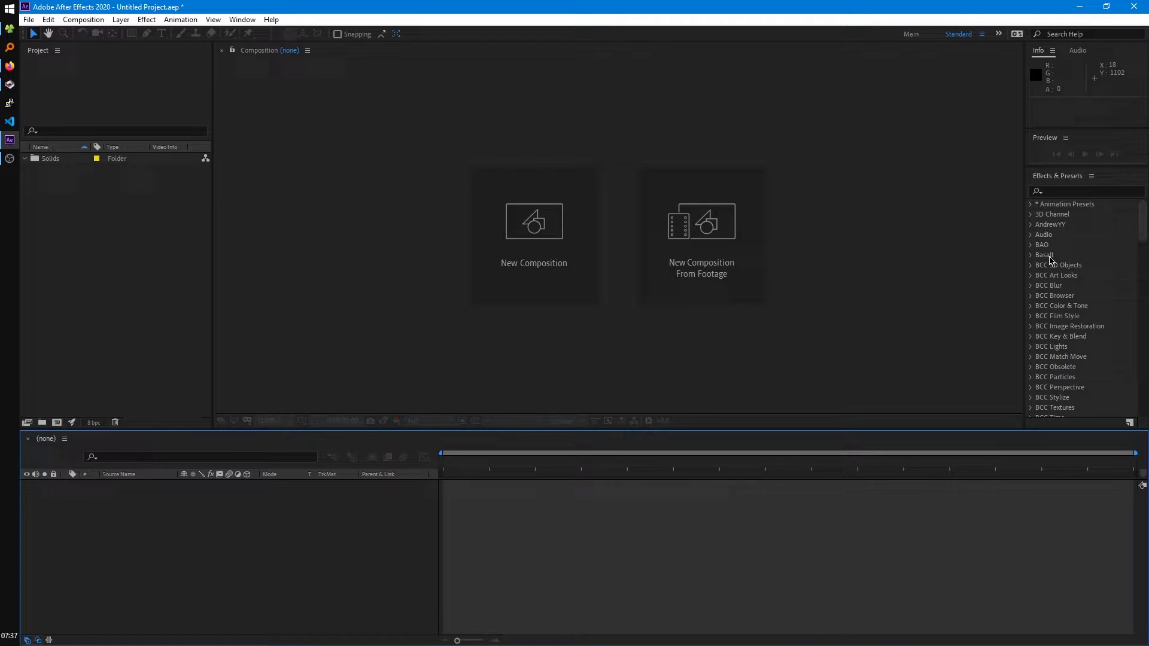
{"action": "scroll", "coordinate": [1065, 257], "scroll_direction": "down", "scroll_amount": 15}
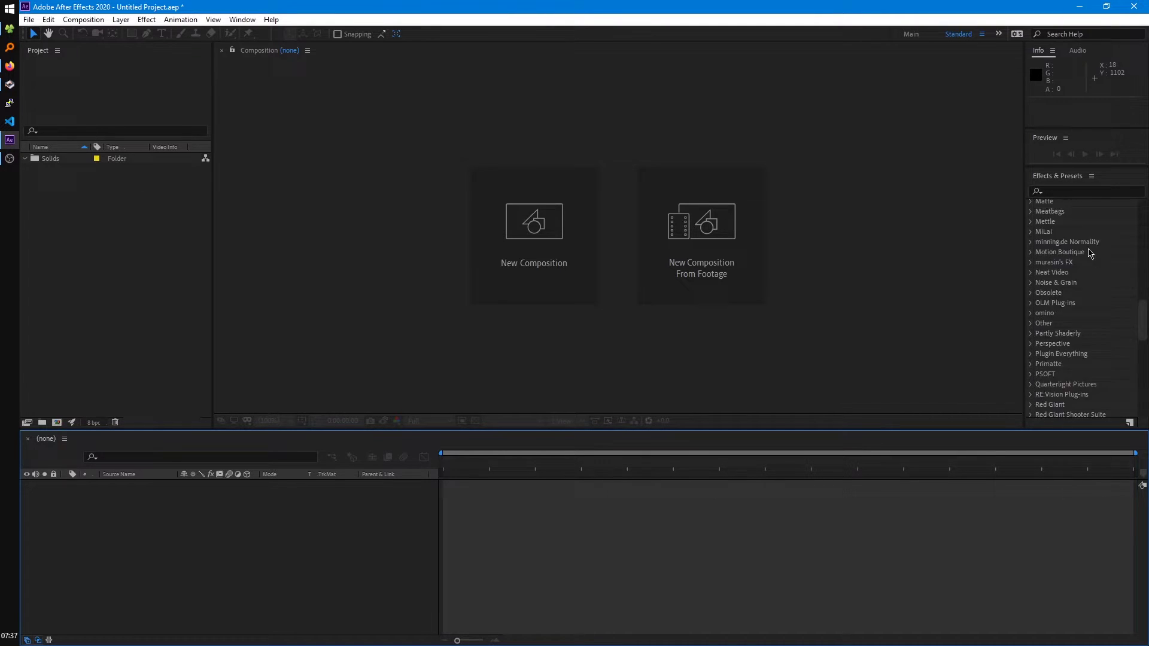
{"action": "scroll", "coordinate": [1090, 255], "scroll_direction": "down", "scroll_amount": 10}
{"action": "scroll", "coordinate": [1090, 255], "scroll_direction": "up", "scroll_amount": 20}
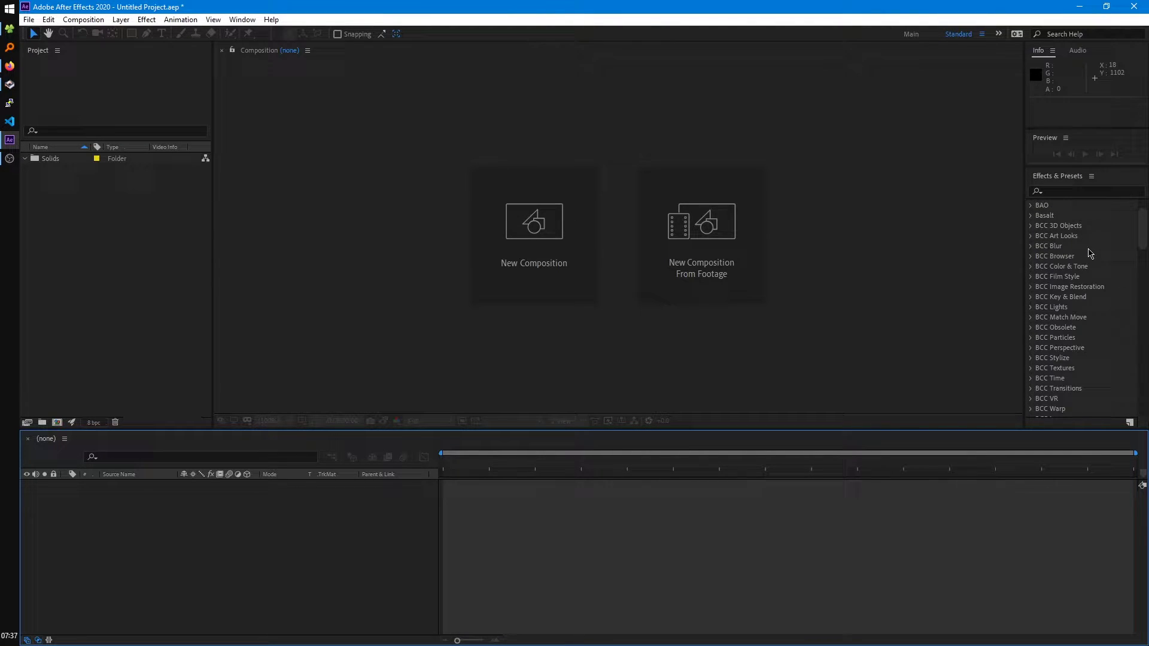
{"action": "scroll", "coordinate": [1090, 254], "scroll_direction": "up", "scroll_amount": 2}
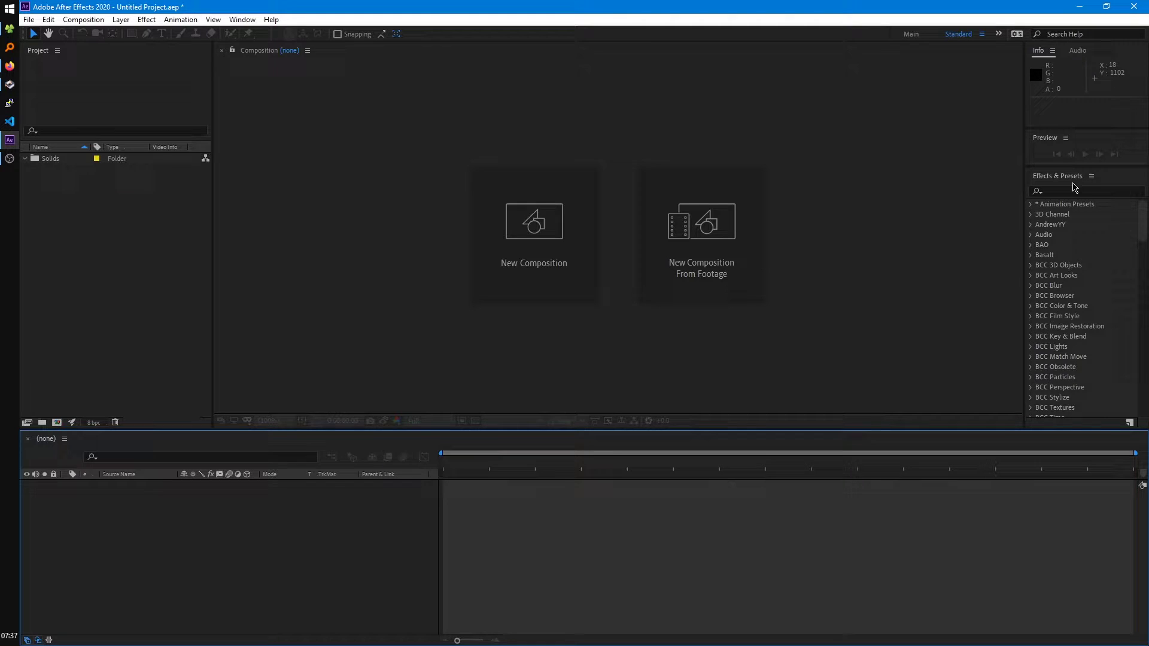
Enlarge the Preview panel to show its options, then view Info, Audio, and Info again.
{"action": "left_click_drag", "start_coordinate": [1063, 166], "coordinate": [1062, 333]}
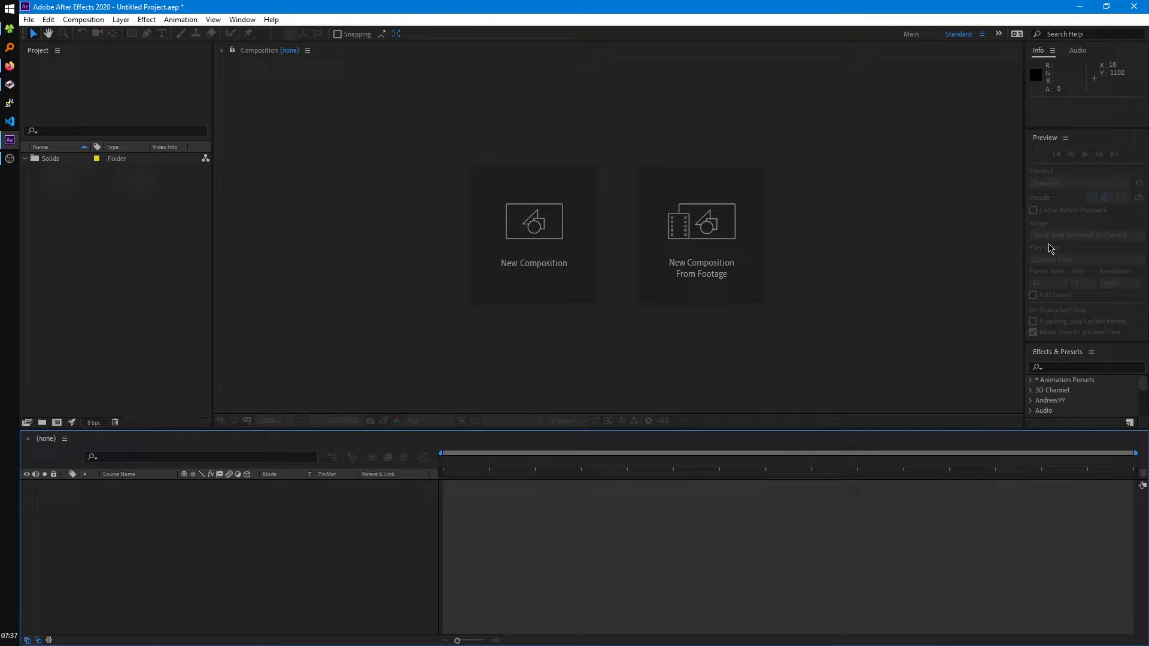
{"action": "left_click", "coordinate": [1046, 143]}
{"action": "left_click", "coordinate": [1040, 55]}
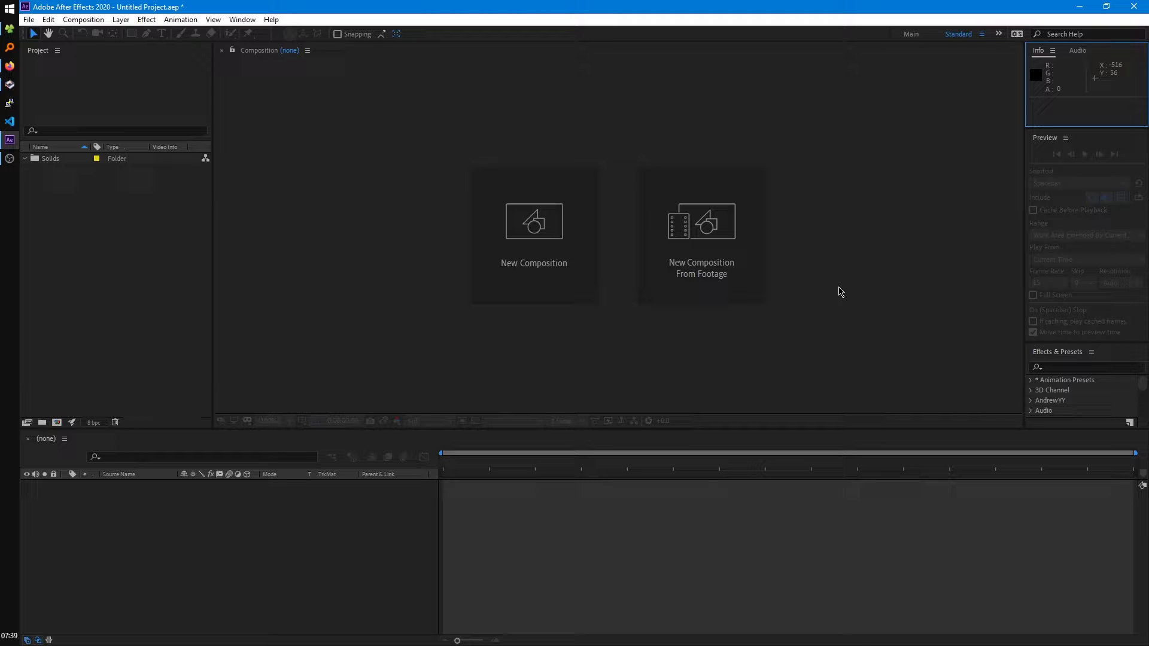
{"action": "left_click", "coordinate": [1078, 51]}
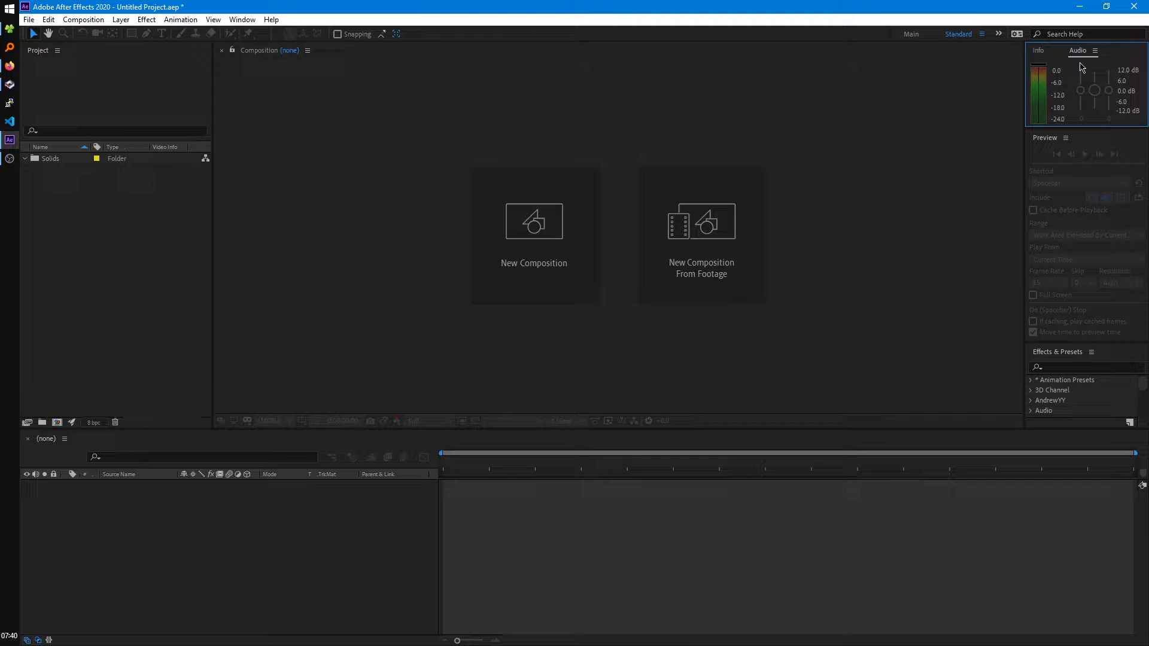
{"action": "left_click", "coordinate": [1039, 50]}
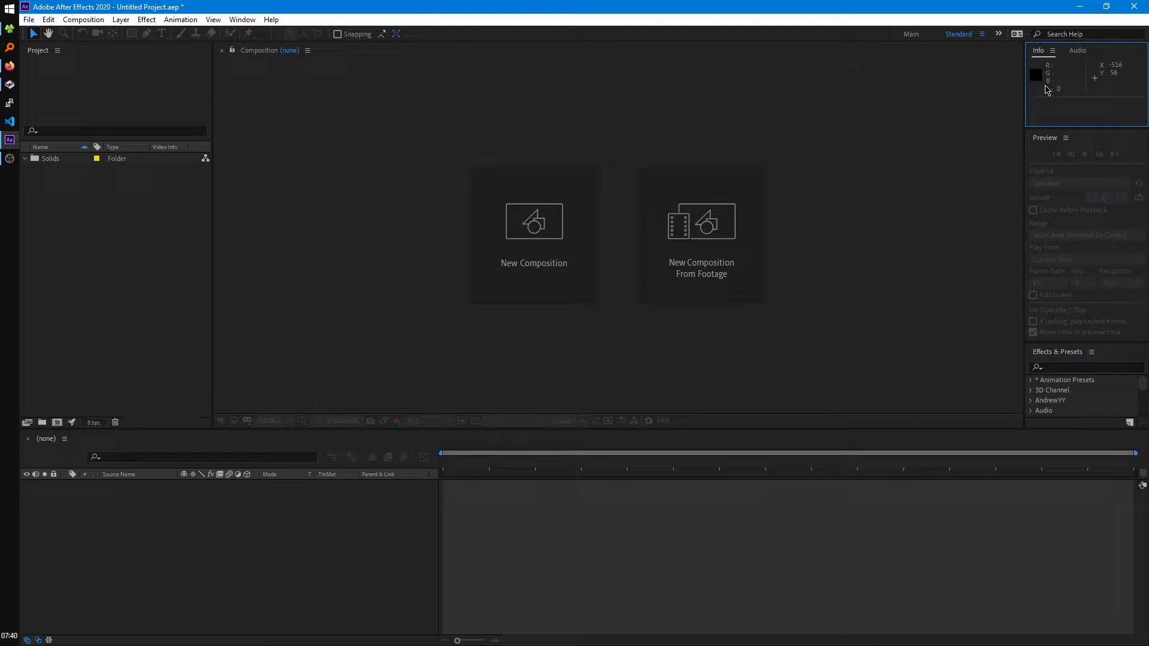
{"action": "left_click", "coordinate": [642, 113]}
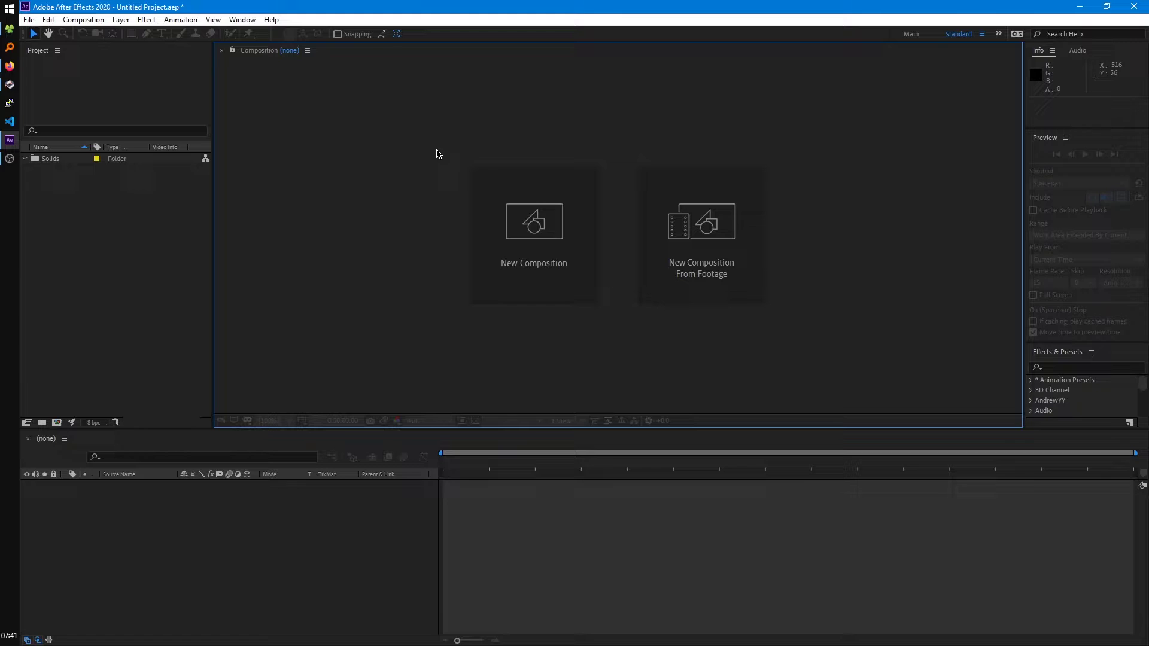
{"action": "mouse_move", "coordinate": [214, 249]}
{"action": "left_mouse_down"}
{"action": "mouse_move", "coordinate": [263, 252]}
{"action": "mouse_move", "coordinate": [235, 250]}
{"action": "left_mouse_up"}
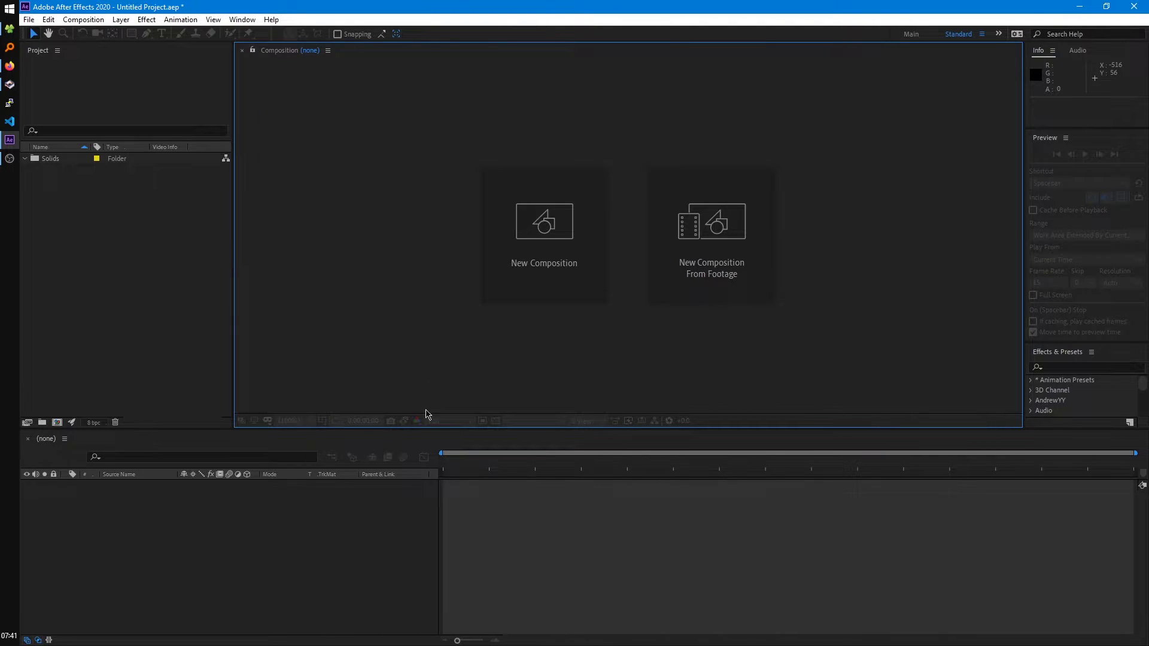
{"action": "left_click", "coordinate": [386, 429]}
{"action": "mouse_move", "coordinate": [386, 429]}
{"action": "left_mouse_down"}
{"action": "mouse_move", "coordinate": [393, 403]}
{"action": "mouse_move", "coordinate": [392, 430]}
{"action": "left_mouse_up"}
{"action": "mouse_move", "coordinate": [1023, 276]}
{"action": "left_mouse_down"}
{"action": "mouse_move", "coordinate": [1007, 276]}
{"action": "mouse_move", "coordinate": [1025, 276]}
{"action": "left_mouse_up"}
{"action": "left_click", "coordinate": [75, 72]}
{"action": "left_click_drag", "start_coordinate": [26, 51], "coordinate": [422, 416]}
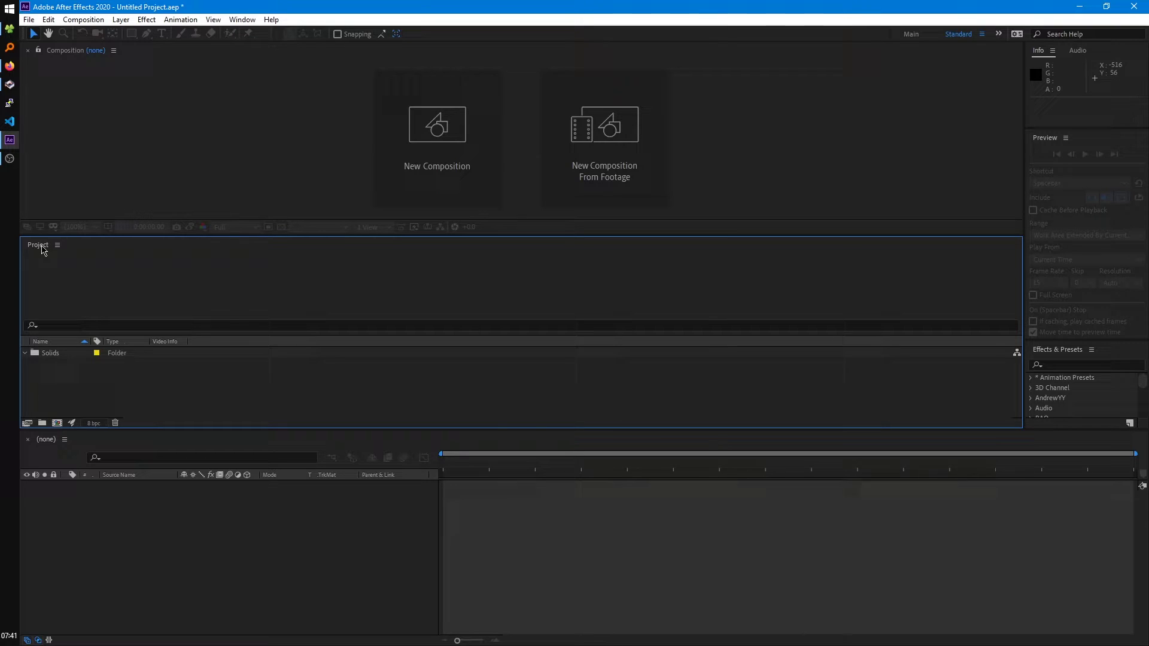
{"action": "left_click_drag", "start_coordinate": [41, 249], "coordinate": [37, 135]}
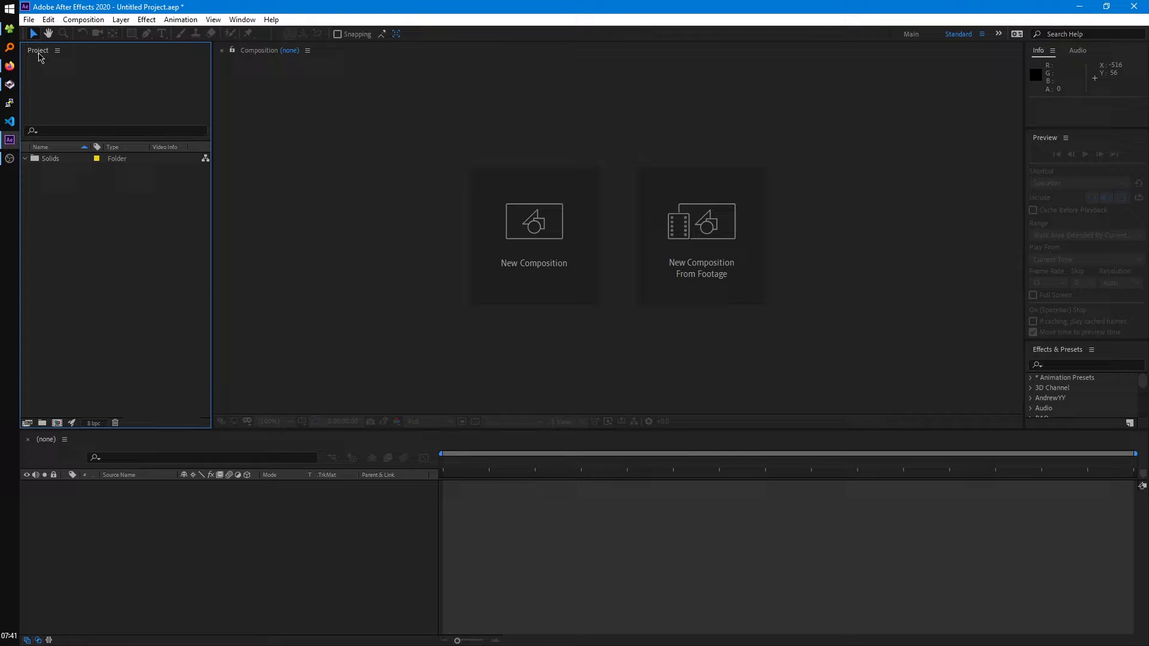
{"action": "right_click", "coordinate": [46, 53]}
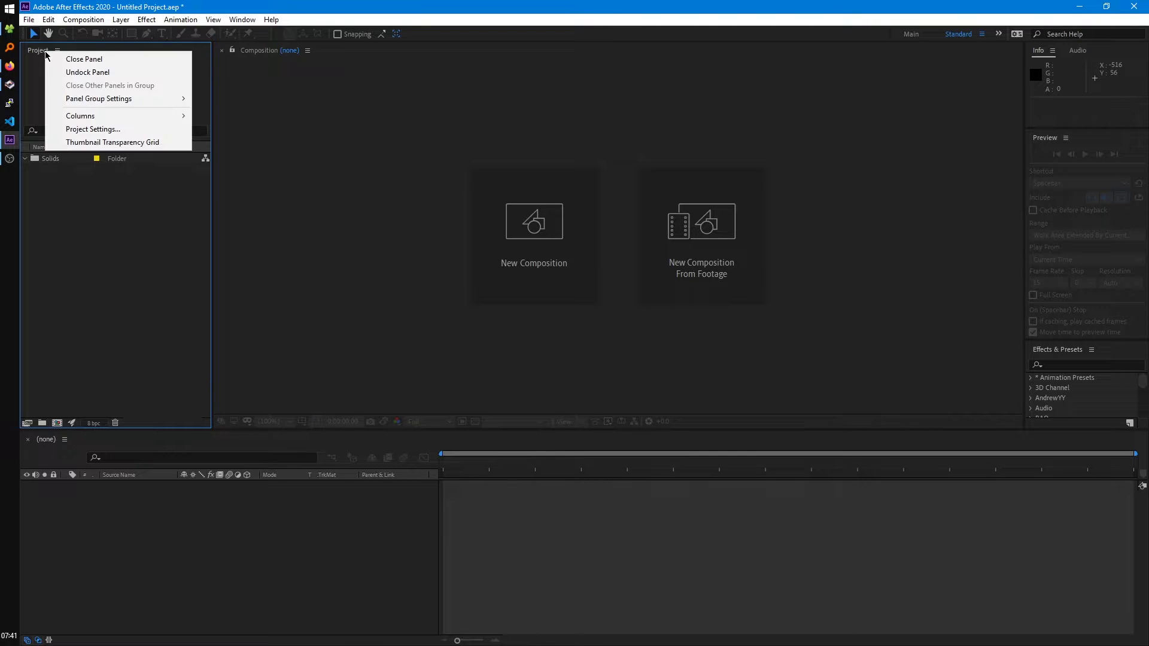
{"action": "left_click", "coordinate": [91, 74]}
{"action": "left_click_drag", "start_coordinate": [87, 37], "coordinate": [1148, 204]}
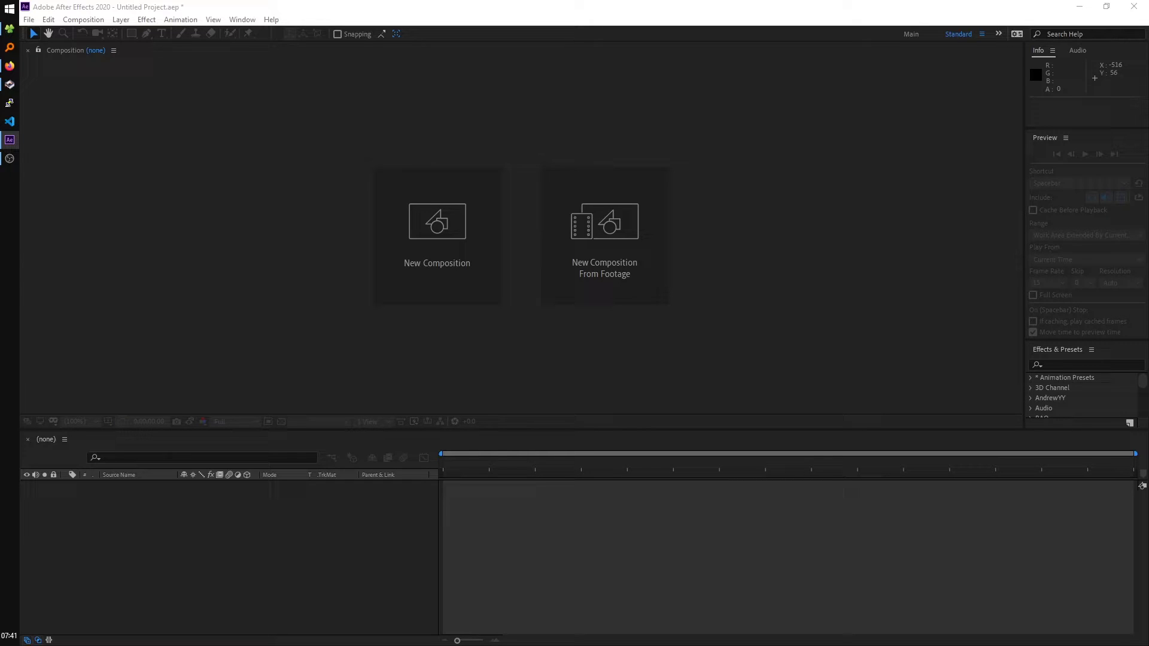
{"action": "left_click_drag", "start_coordinate": [1148, 203], "coordinate": [45, 180]}
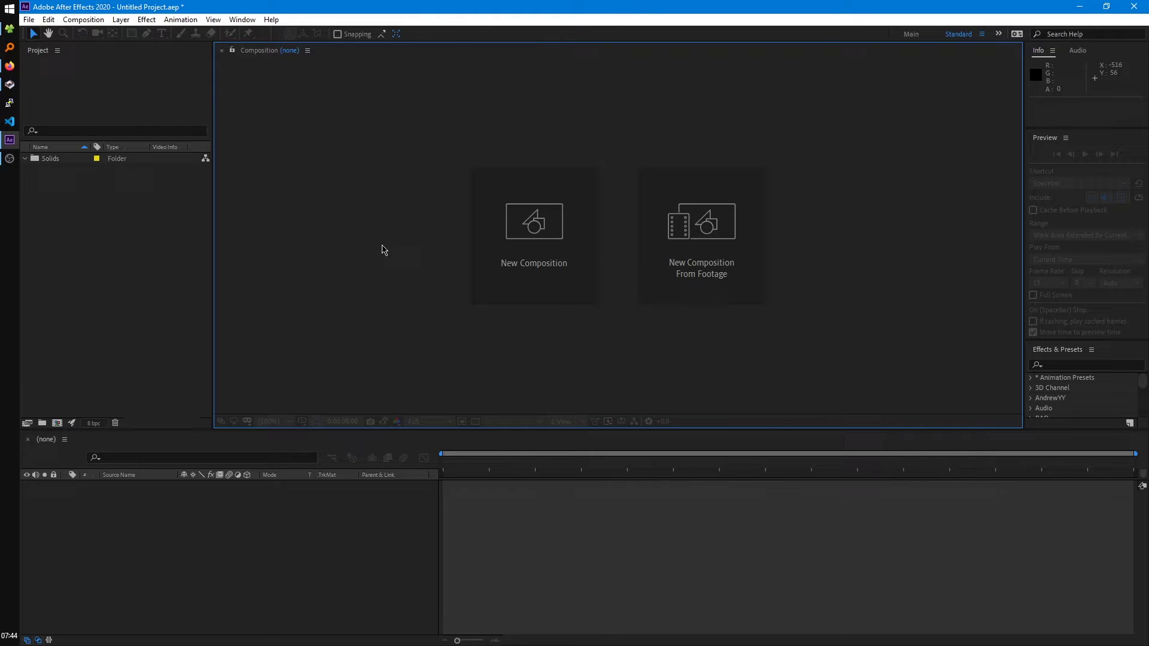
{"action": "key", "text": "grave"}
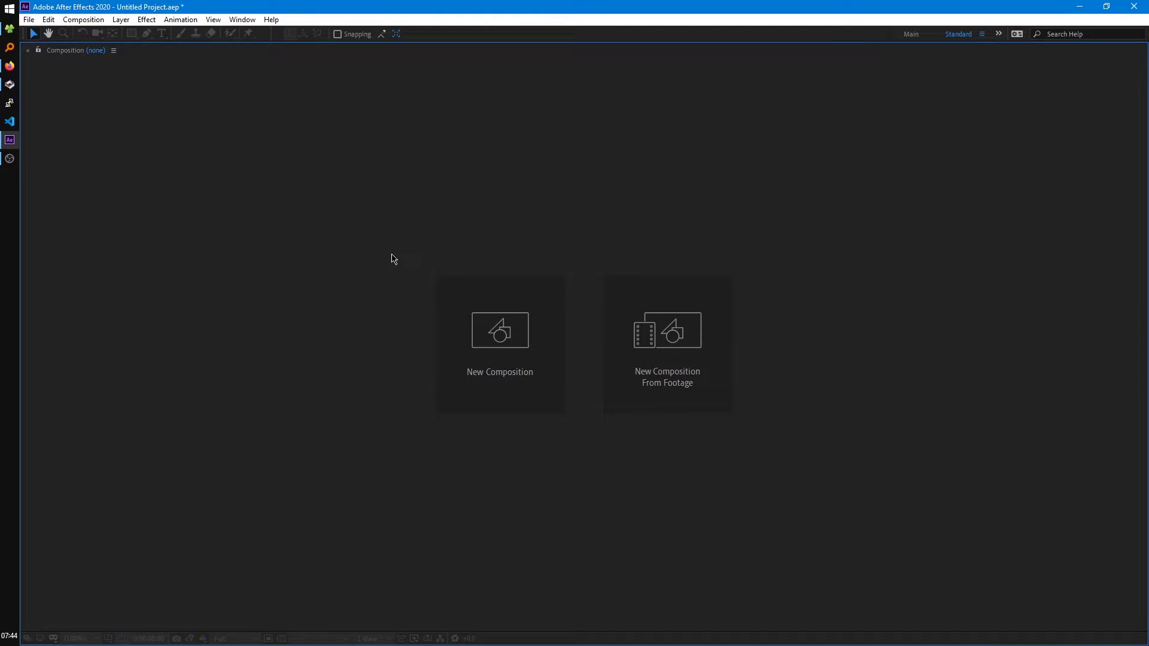
{"action": "key", "text": "grave"}
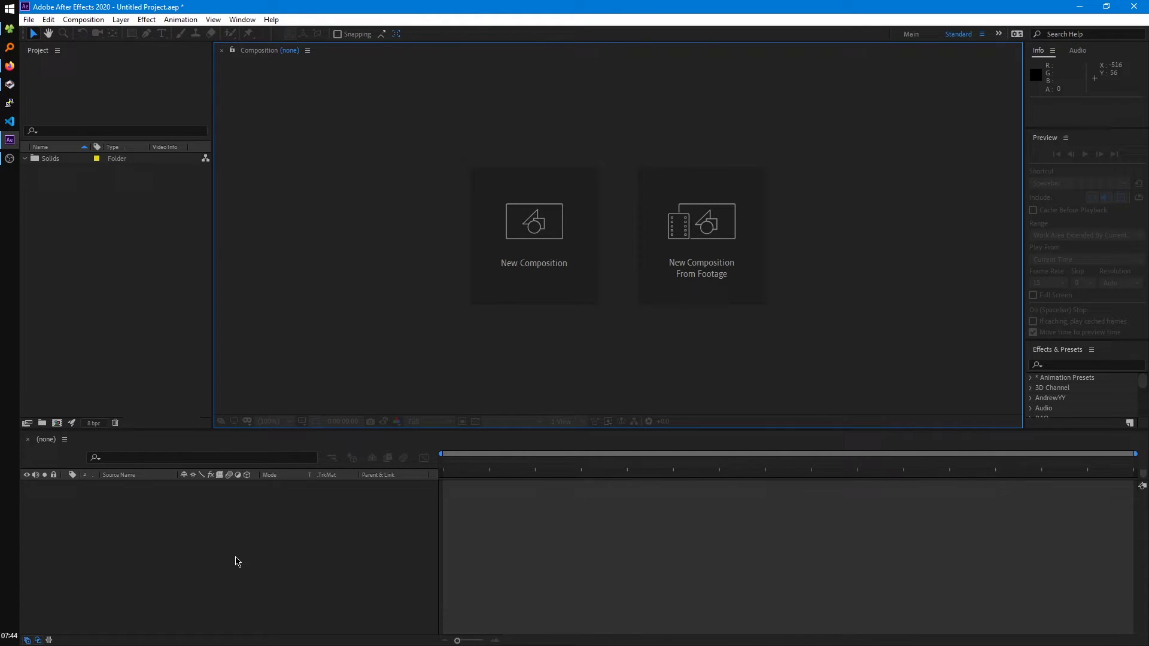
{"action": "key", "text": "grave"}
{"action": "key", "text": "grave"}
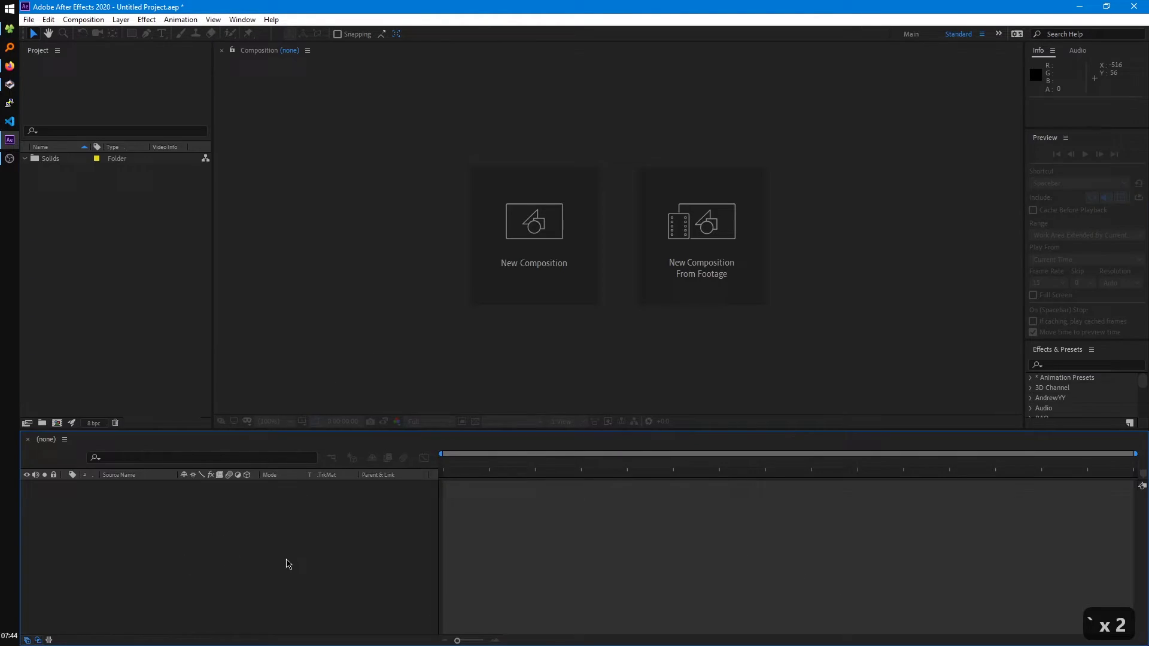
{"action": "key", "text": "grave"}
{"action": "key", "text": "grave"}
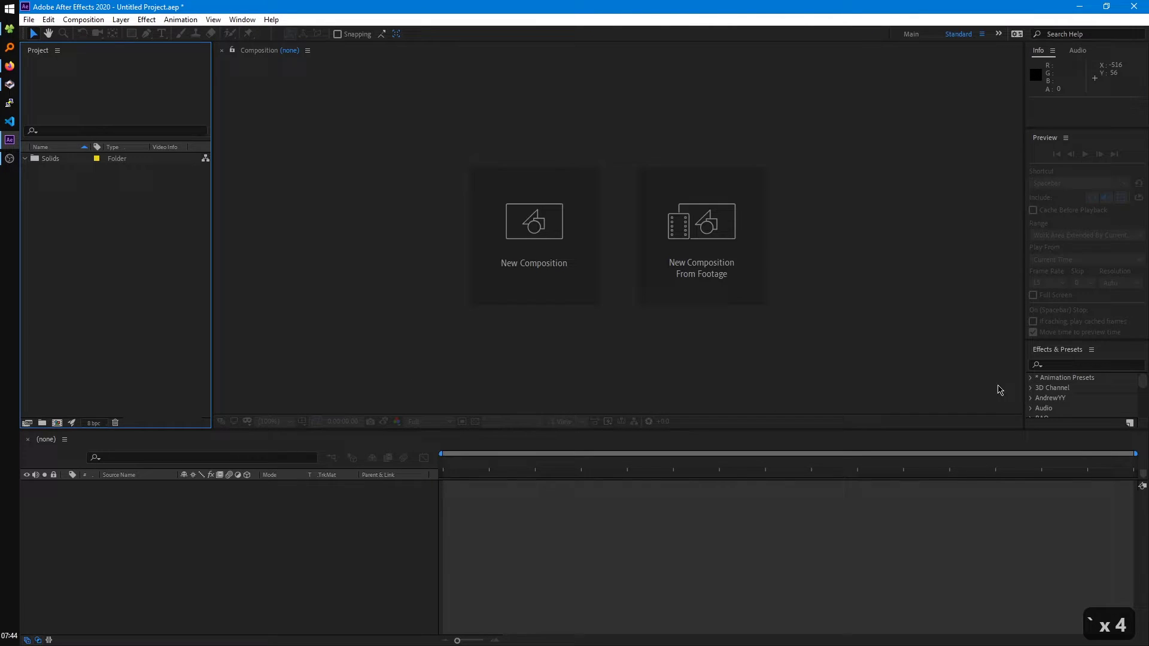
{"action": "key", "text": "grave"}
{"action": "key", "text": "grave"}
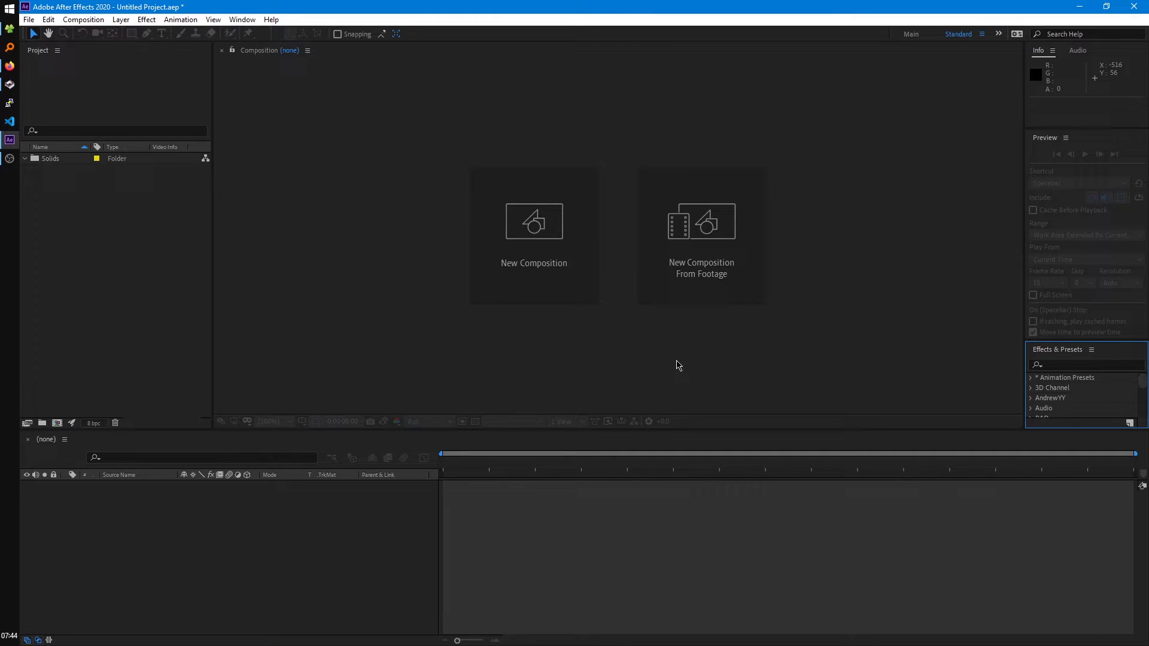
{"action": "left_click", "coordinate": [368, 256]}
{"action": "key", "text": "grave"}
{"action": "key", "text": "grave"}
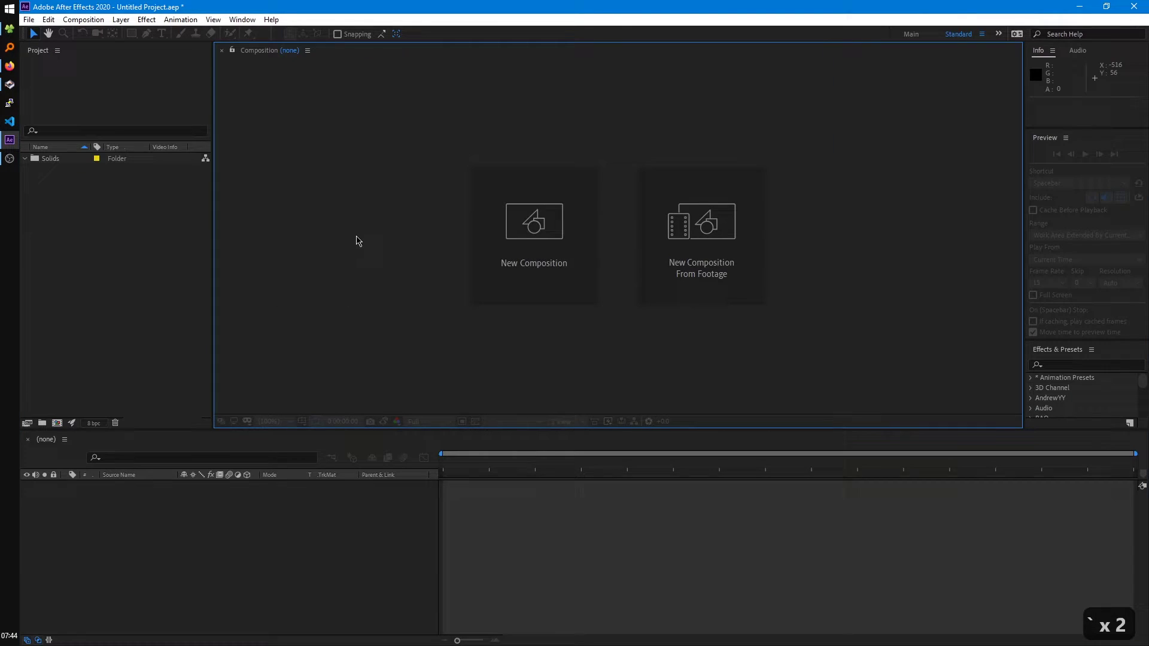
{"action": "key", "text": "grave"}
{"action": "key", "text": "grave"}
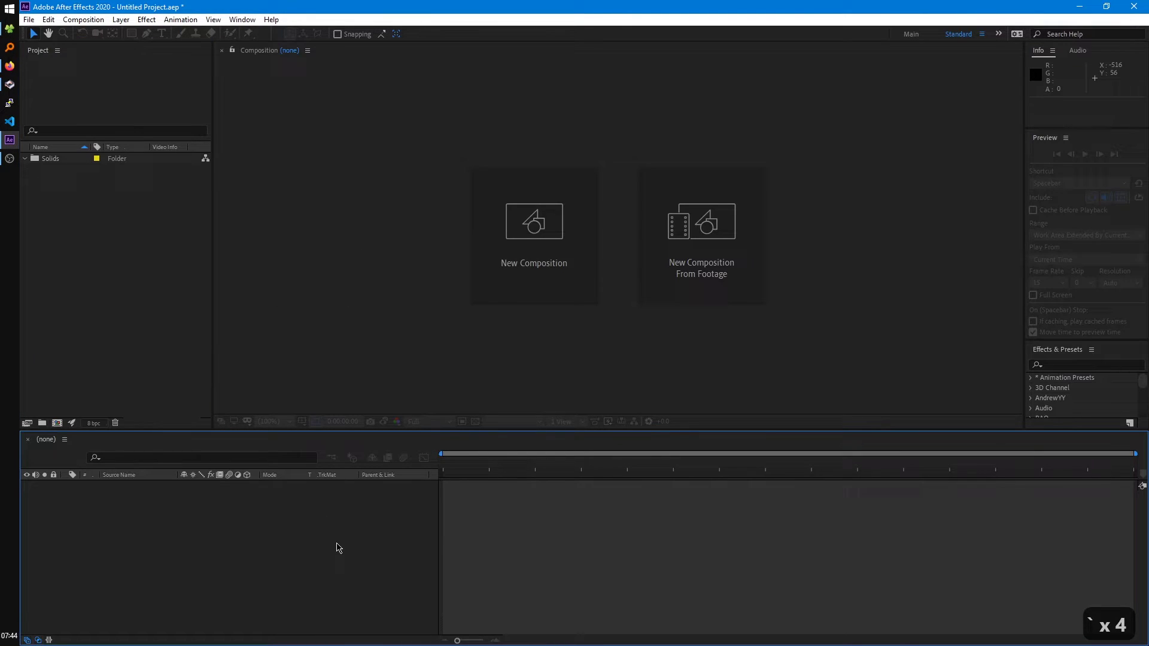
{"action": "key", "text": "ctrl+0"}
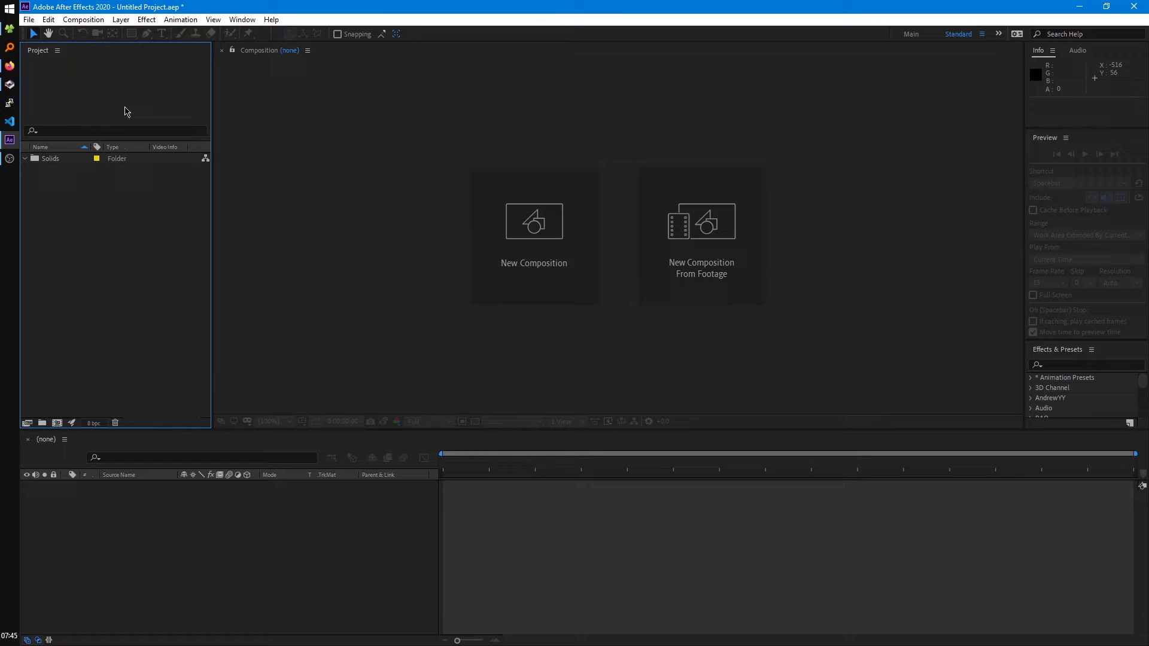
In General preferences, toggle linear spatial interpolation and the home screen, restoring both settings.
{"action": "left_click", "coordinate": [48, 19]}
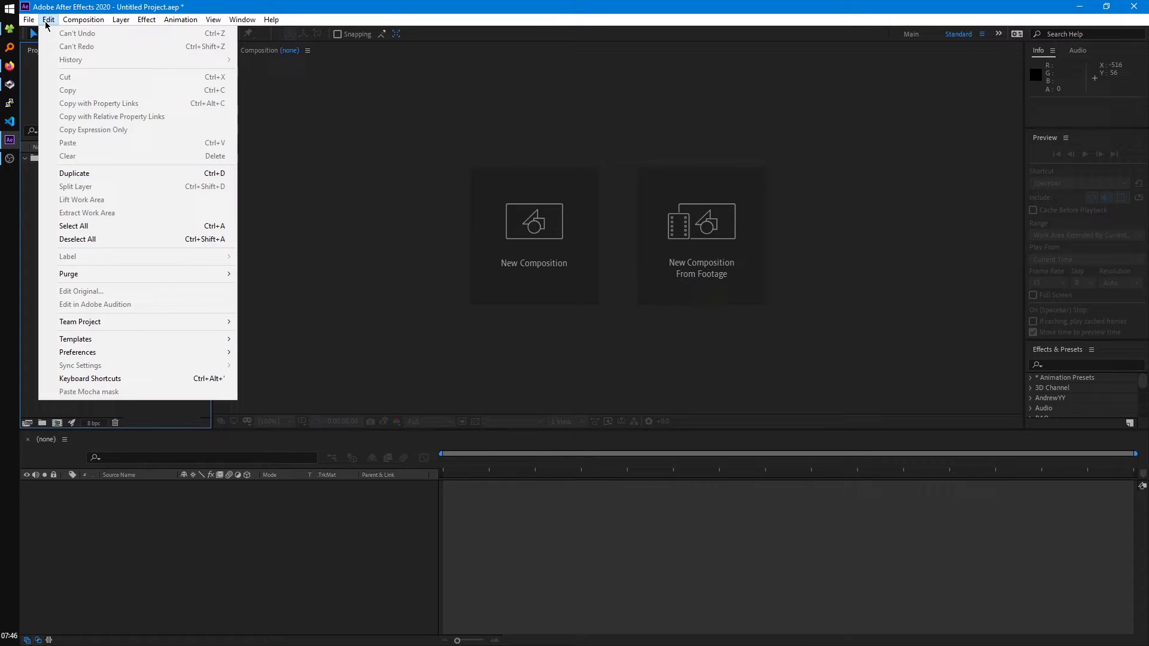
{"action": "mouse_move", "coordinate": [167, 353]}
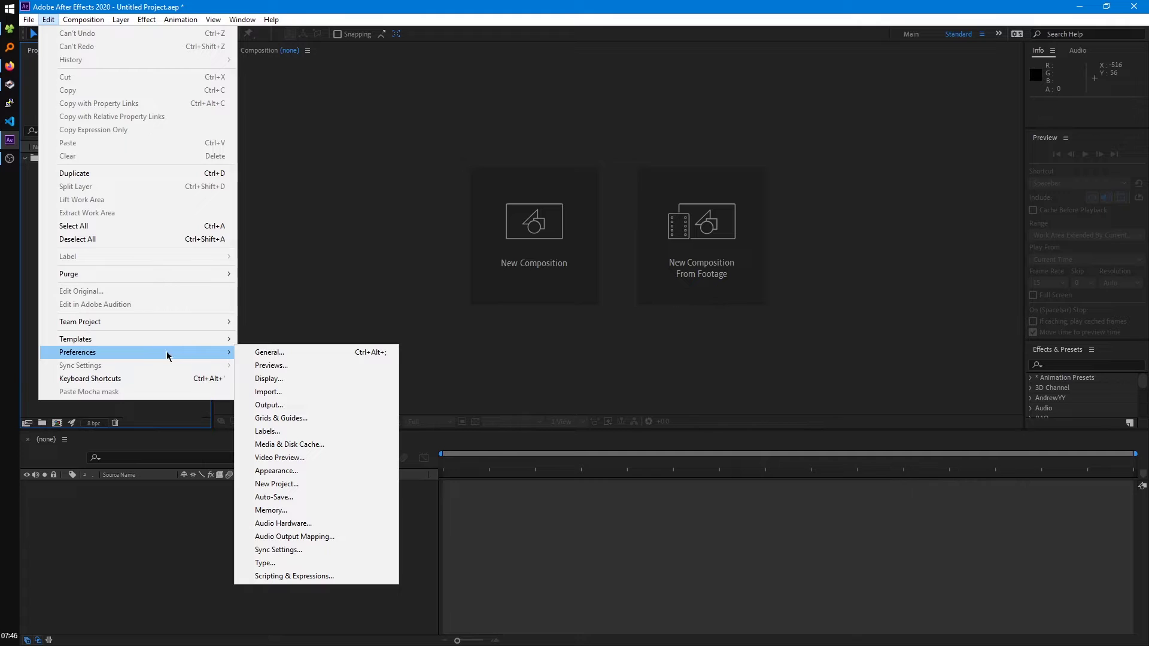
{"action": "left_click", "coordinate": [284, 352]}
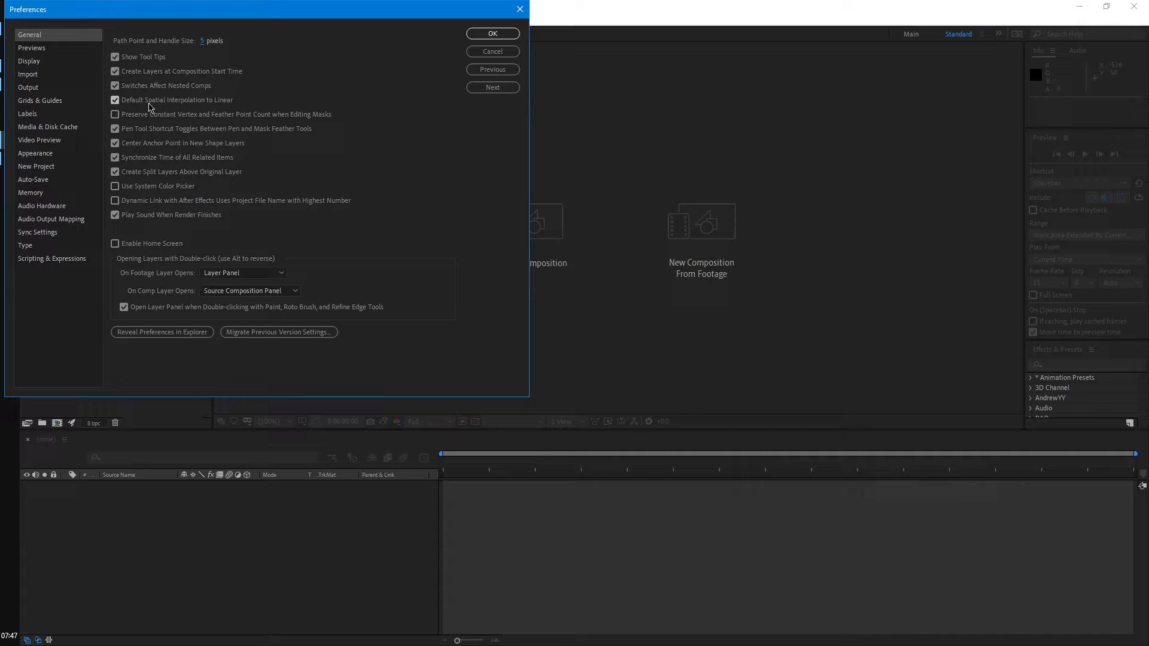
{"action": "left_click", "coordinate": [149, 102]}
{"action": "left_click", "coordinate": [150, 104]}
{"action": "left_click", "coordinate": [115, 243]}
{"action": "left_click", "coordinate": [147, 248]}
{"action": "left_click", "coordinate": [43, 52]}
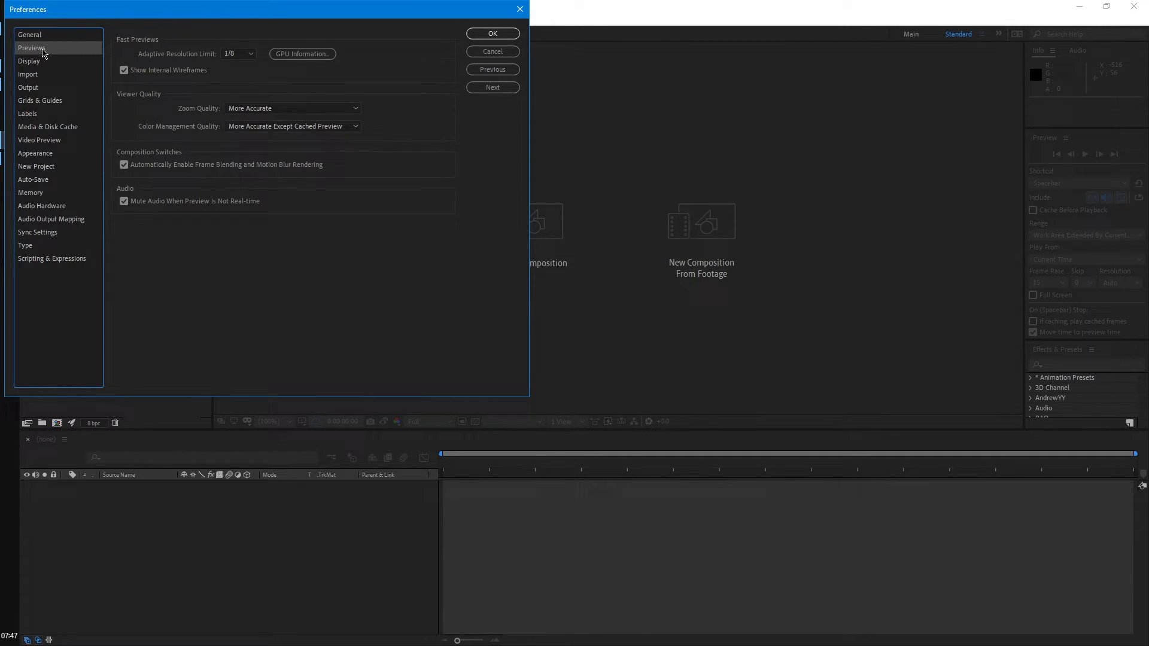
{"action": "left_click", "coordinate": [187, 247]}
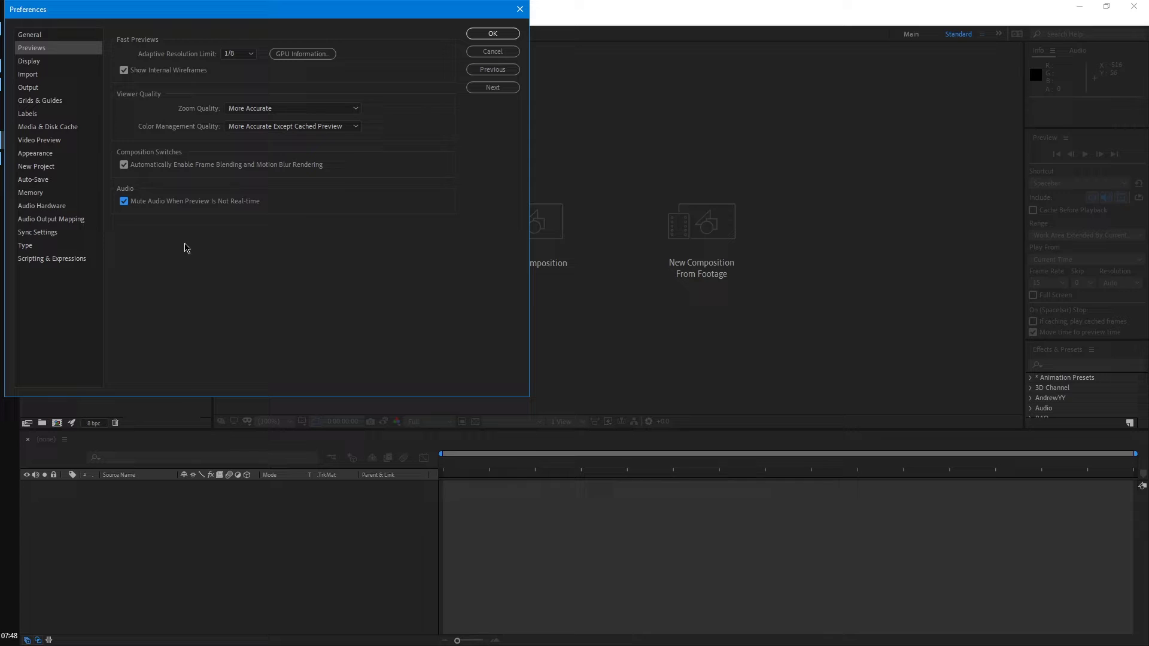
{"action": "left_click", "coordinate": [170, 203]}
{"action": "left_click", "coordinate": [151, 202]}
{"action": "key", "text": "Tab"}
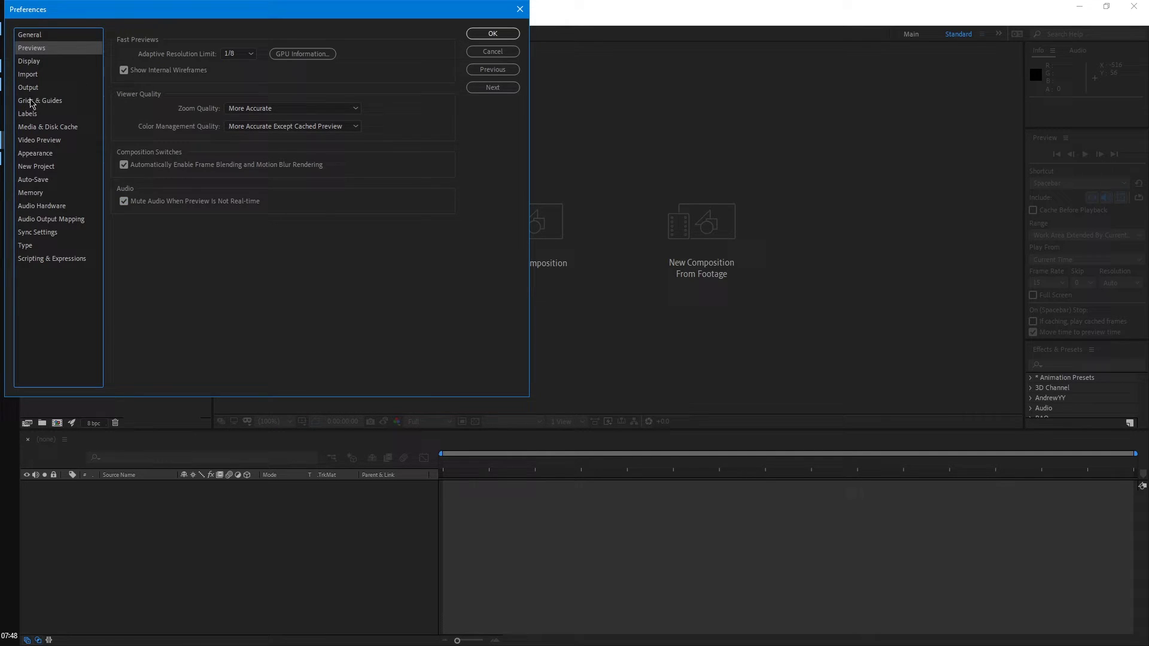
Set RAM reserved for other applications to 3 GB in the Memory preferences.
{"action": "left_click", "coordinate": [48, 186]}
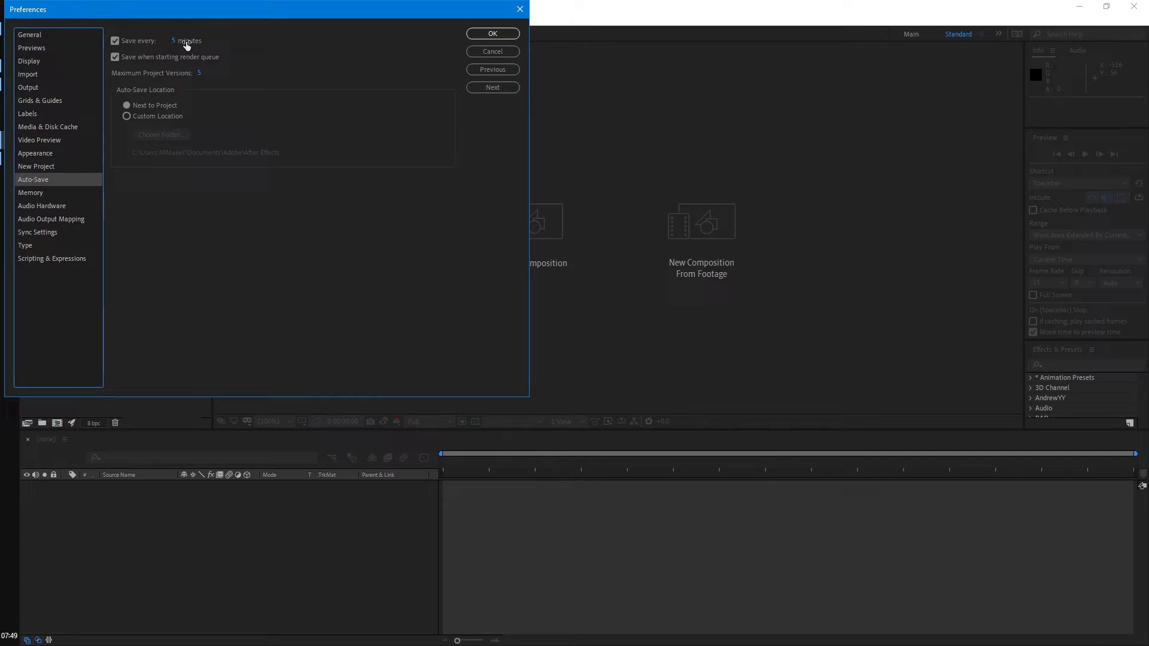
{"action": "left_click", "coordinate": [42, 194]}
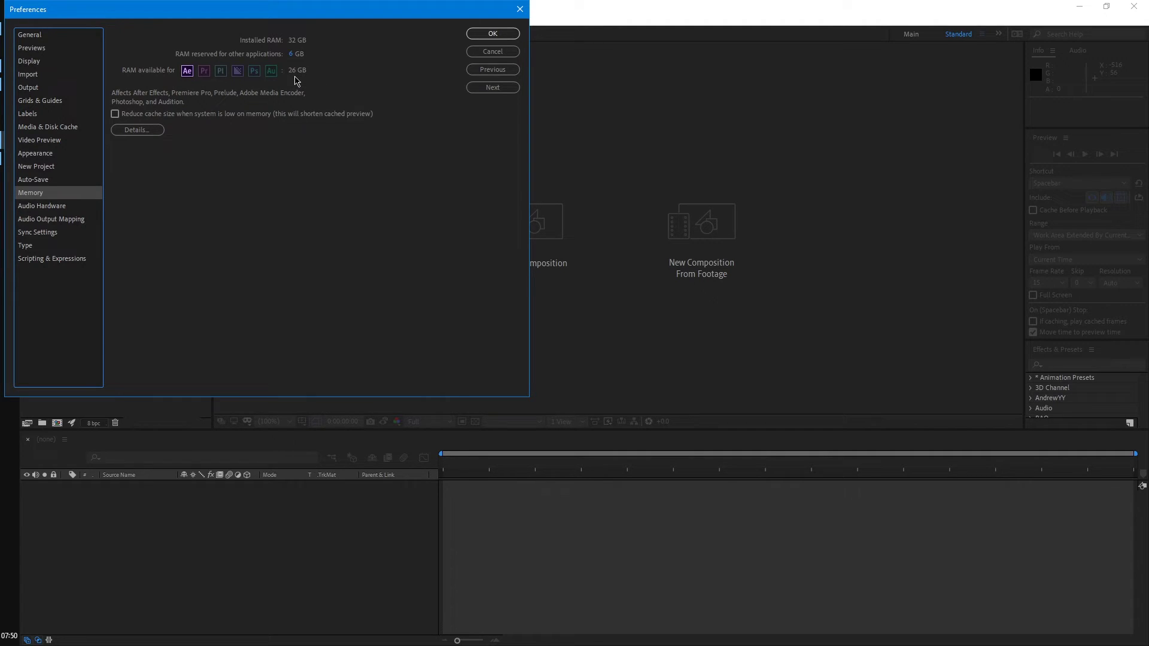
{"action": "key", "text": "Tab"}
{"action": "type", "text": "3"}
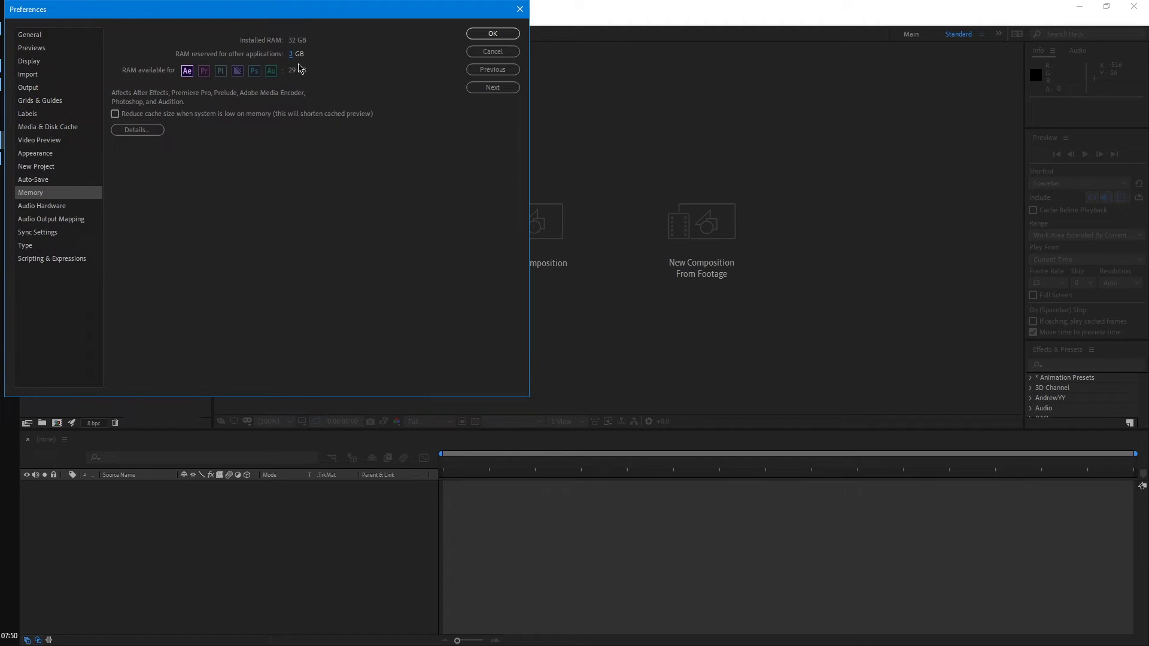
{"action": "left_click_drag", "start_coordinate": [292, 55], "coordinate": [295, 53]}
{"action": "type", "text": "3"}
Browse the Previews, Display, Import, Output, Grids & Guides and Labels preference pages.
{"action": "left_click", "coordinate": [44, 54]}
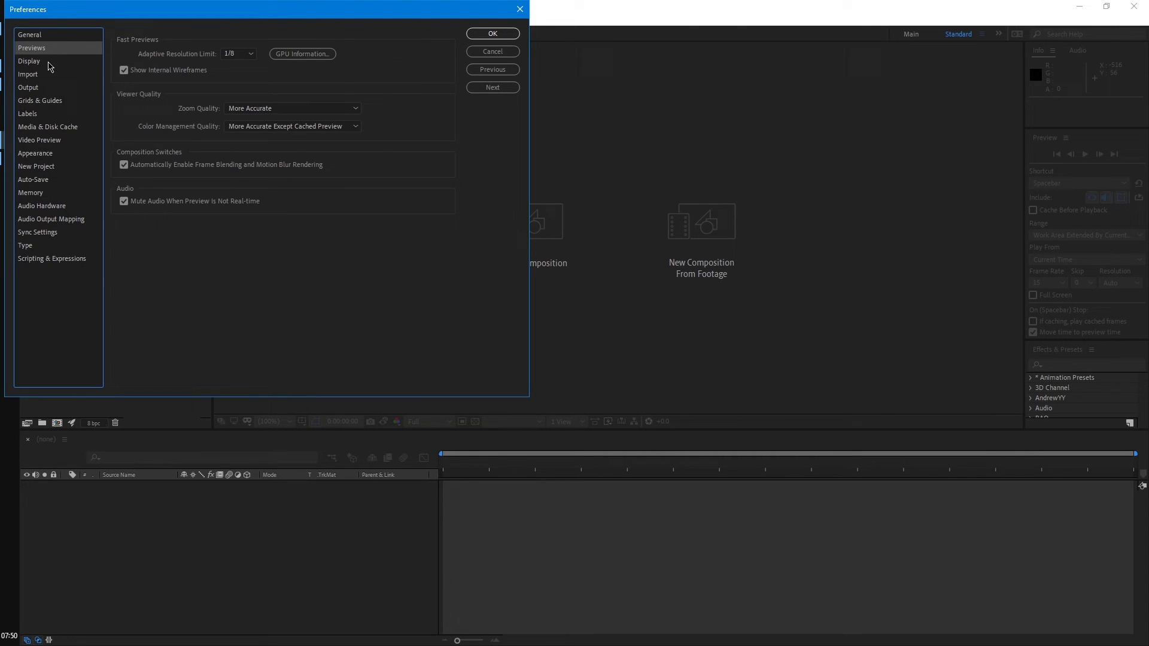
{"action": "left_click", "coordinate": [45, 62]}
{"action": "left_click", "coordinate": [41, 74]}
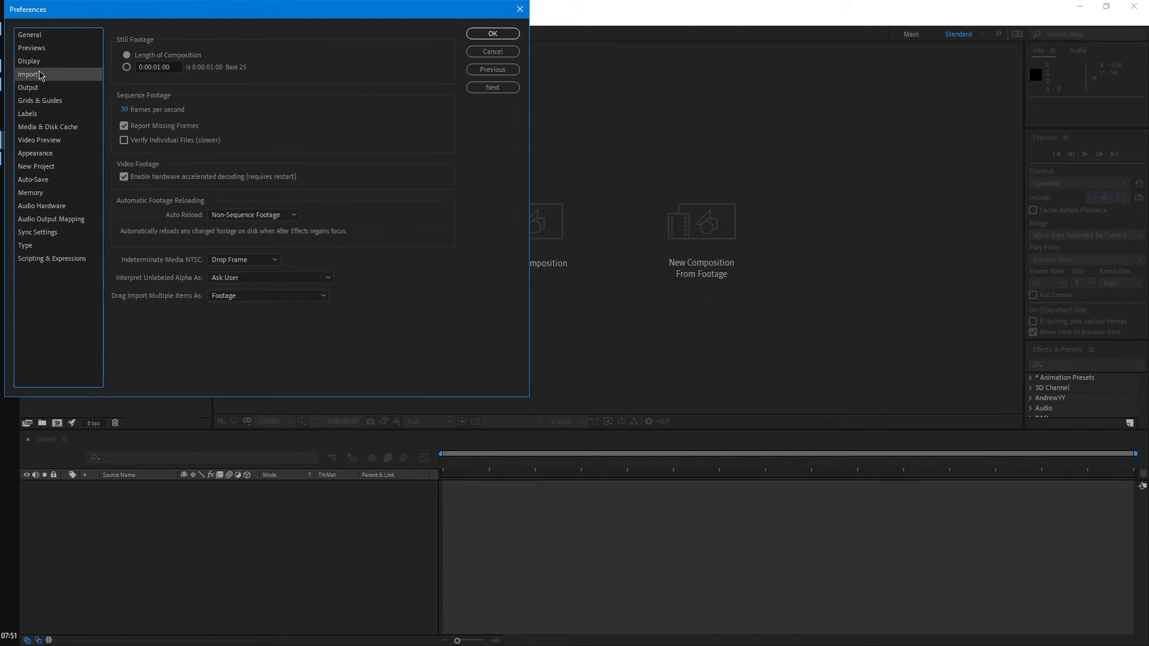
{"action": "left_click", "coordinate": [40, 88]}
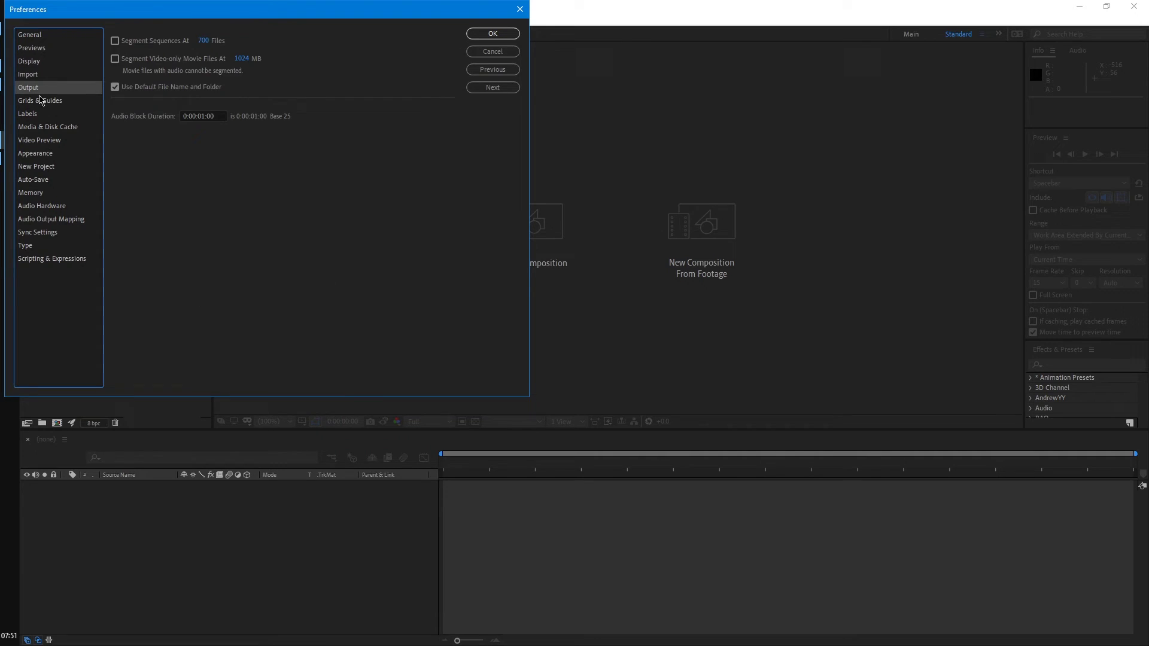
{"action": "left_click", "coordinate": [40, 101]}
{"action": "left_click", "coordinate": [40, 114]}
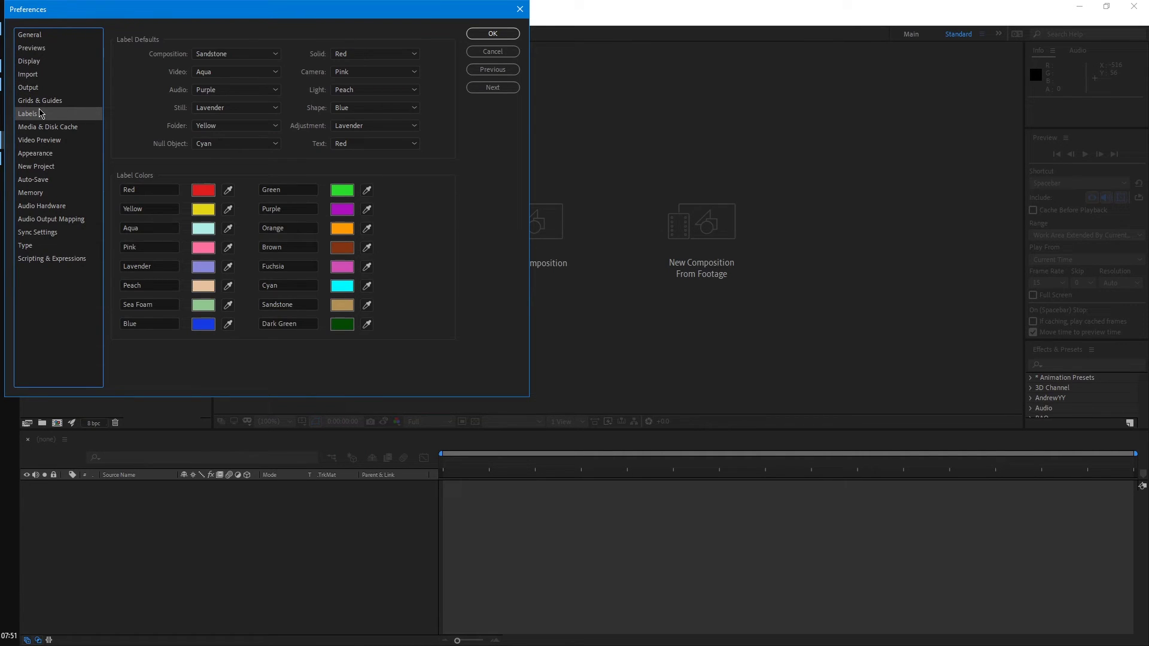
Close the Preferences dialog and close the Project panel from its panel menu.
{"action": "key", "text": "Escape"}
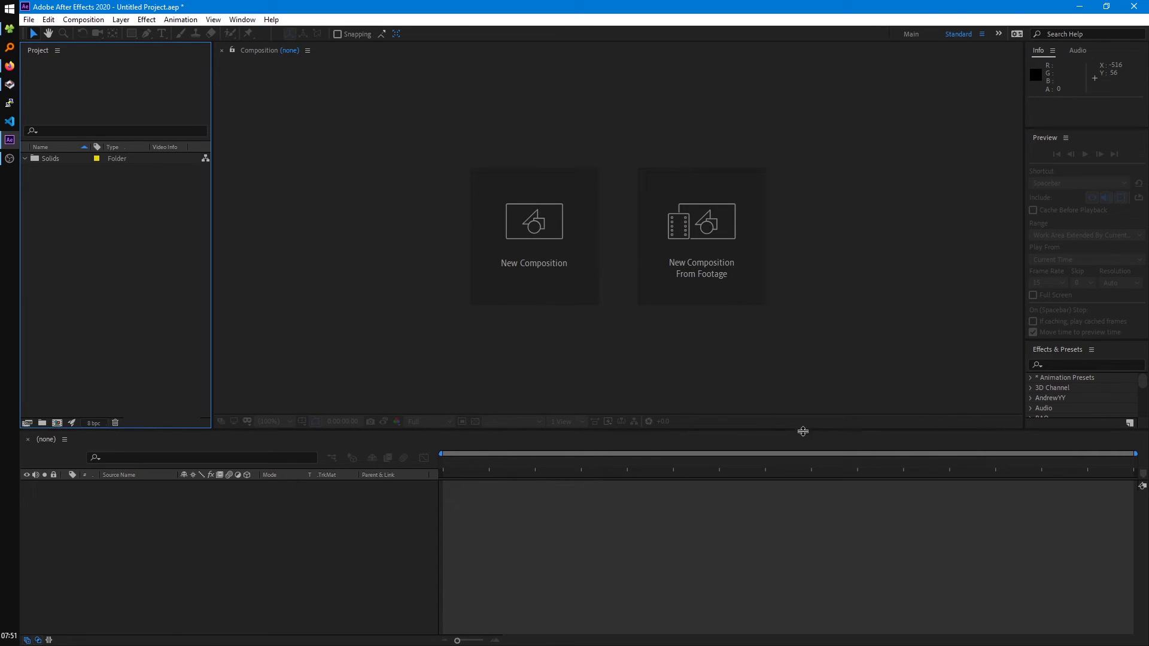
{"action": "left_click", "coordinate": [58, 51]}
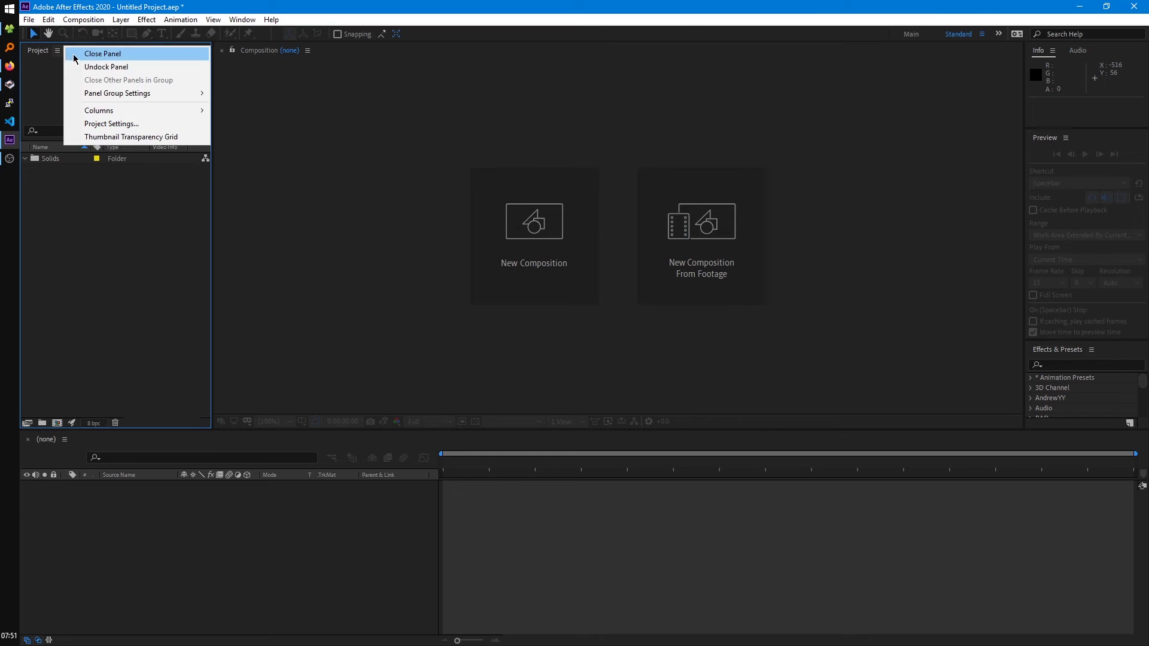
{"action": "left_click", "coordinate": [76, 58]}
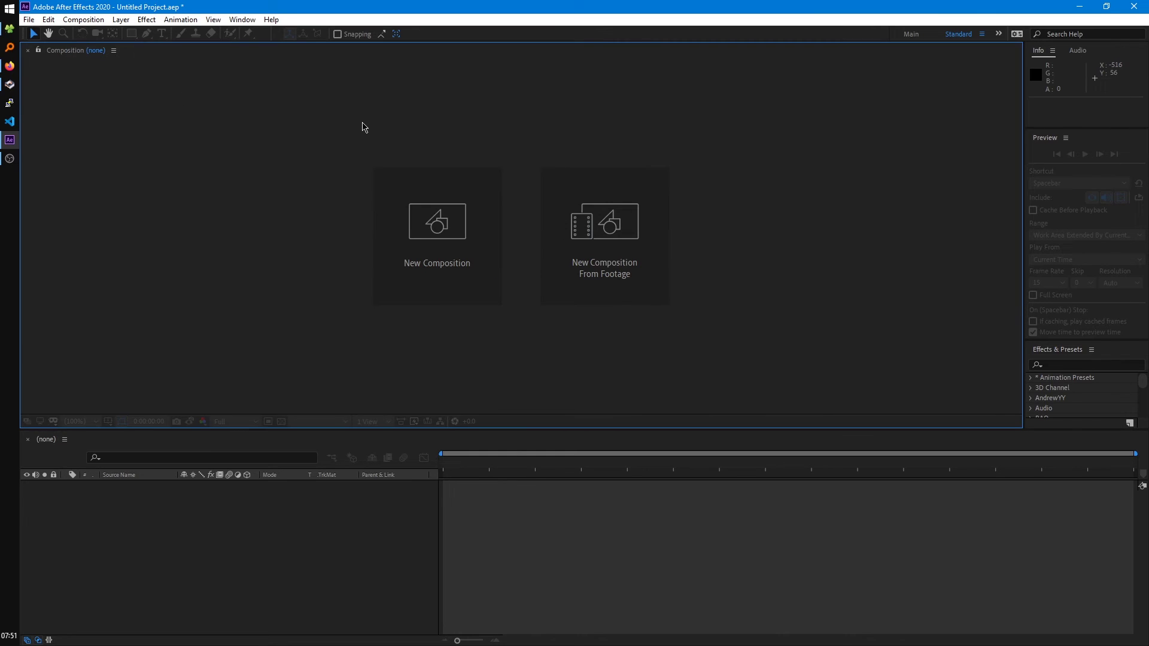
Reset the Standard workspace to its saved layout, then browse the Window menu without choosing anything.
{"action": "right_click", "coordinate": [968, 35]}
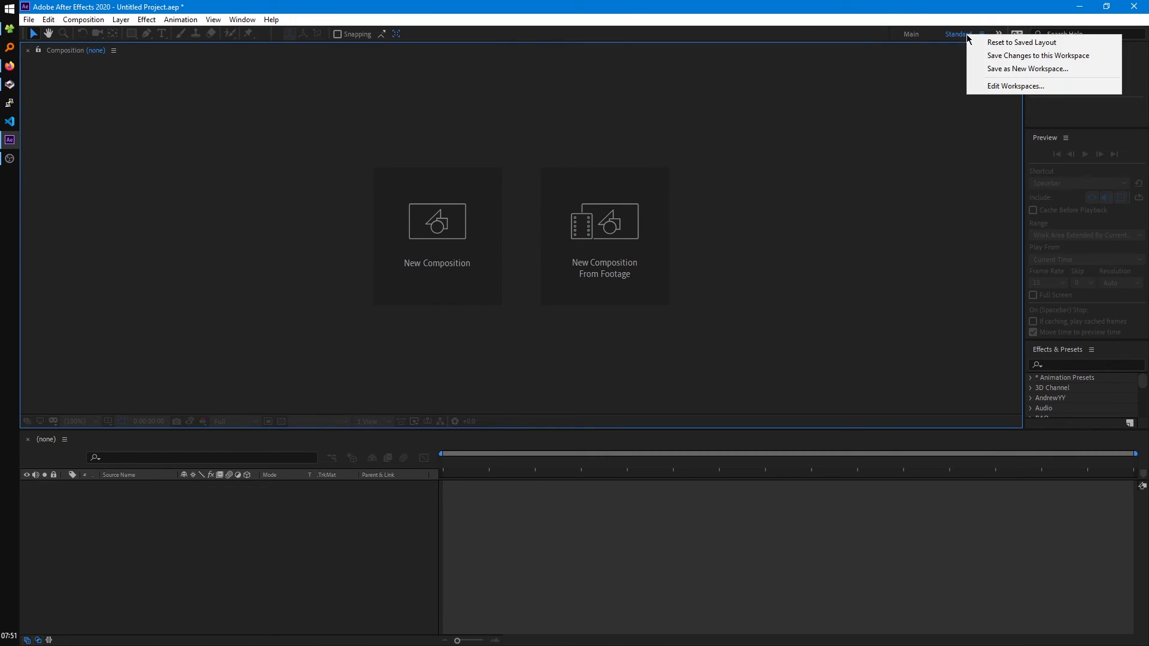
{"action": "left_click", "coordinate": [1013, 44]}
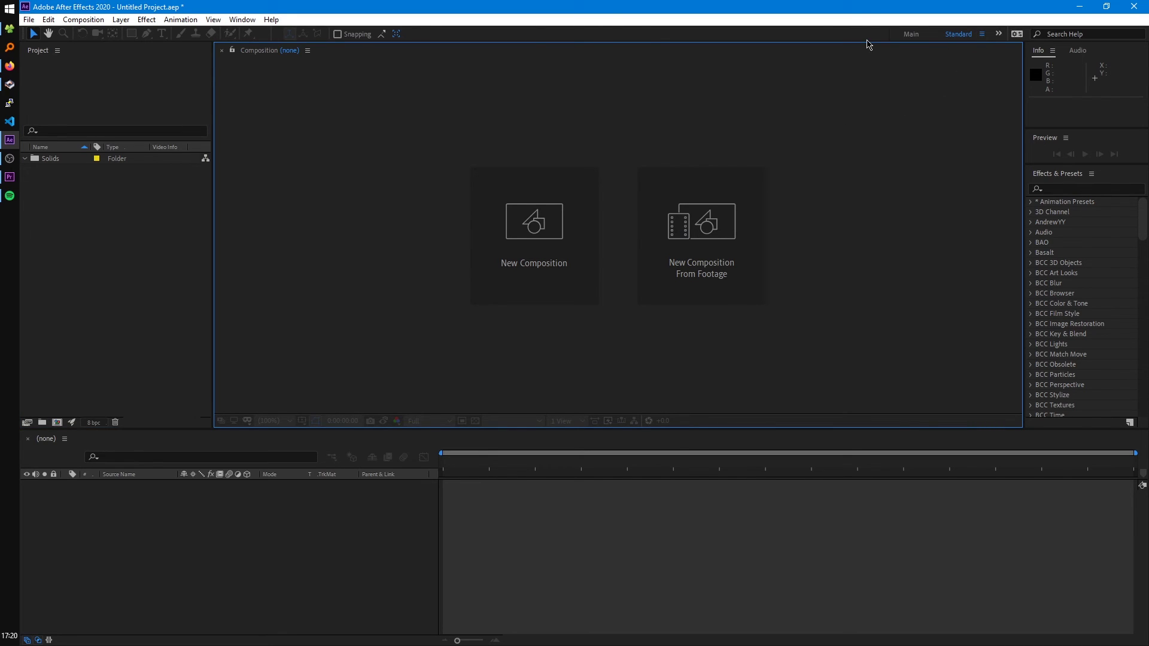
{"action": "left_click", "coordinate": [247, 22]}
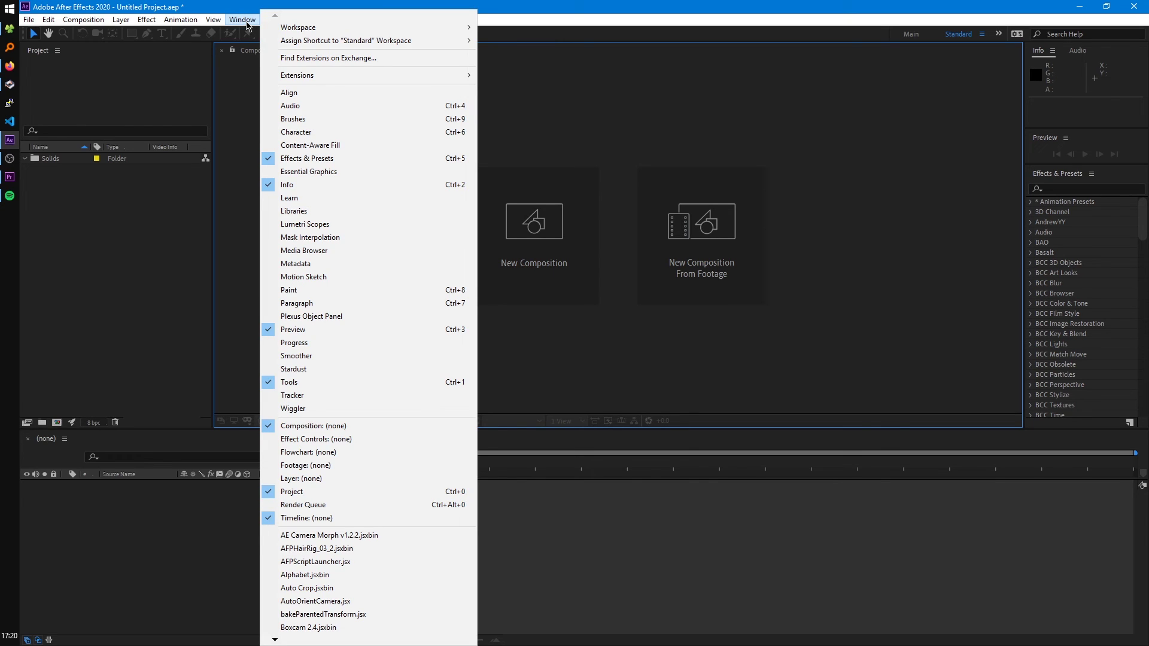
{"action": "mouse_move", "coordinate": [431, 28]}
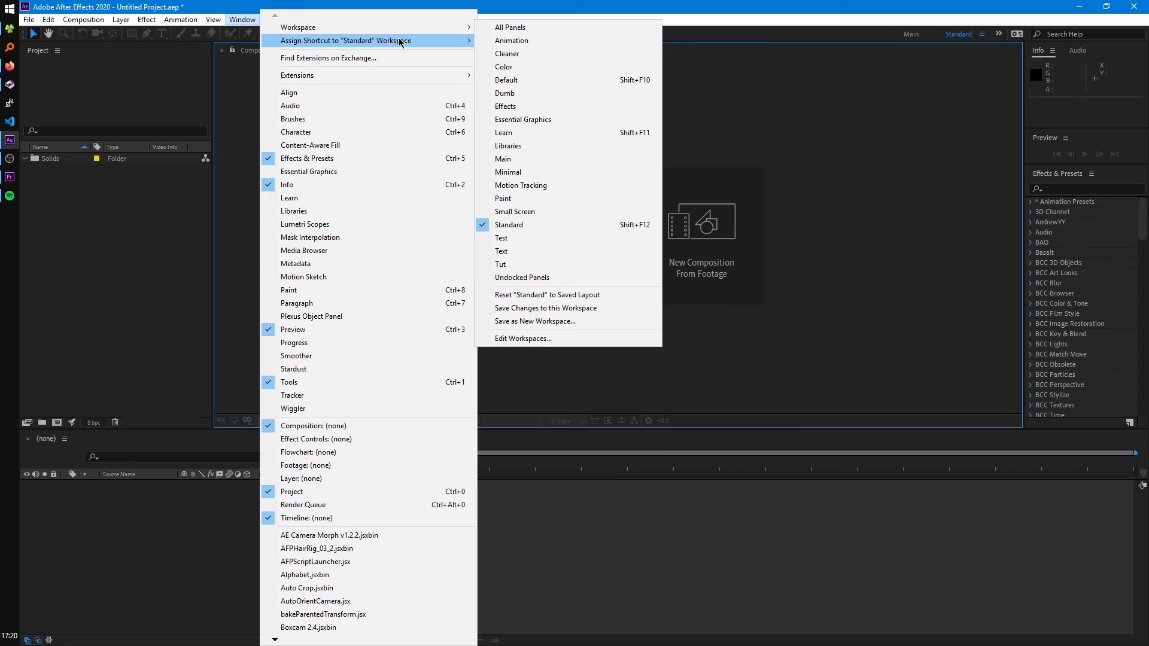
{"action": "mouse_move", "coordinate": [401, 42]}
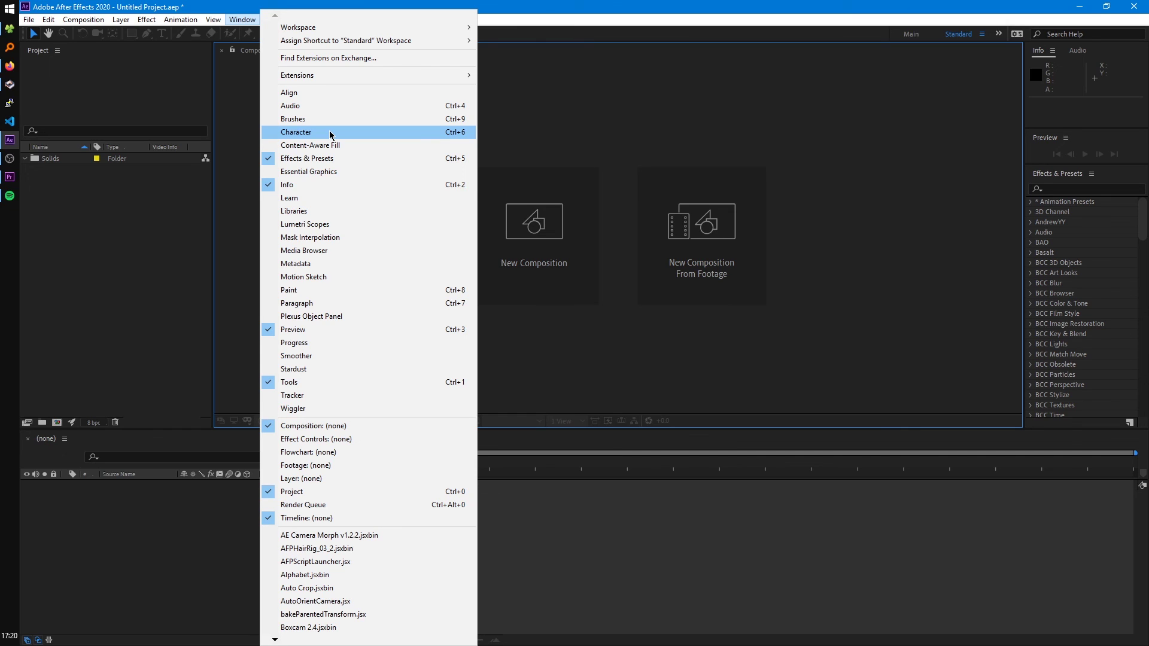
{"action": "left_click", "coordinate": [703, 339]}
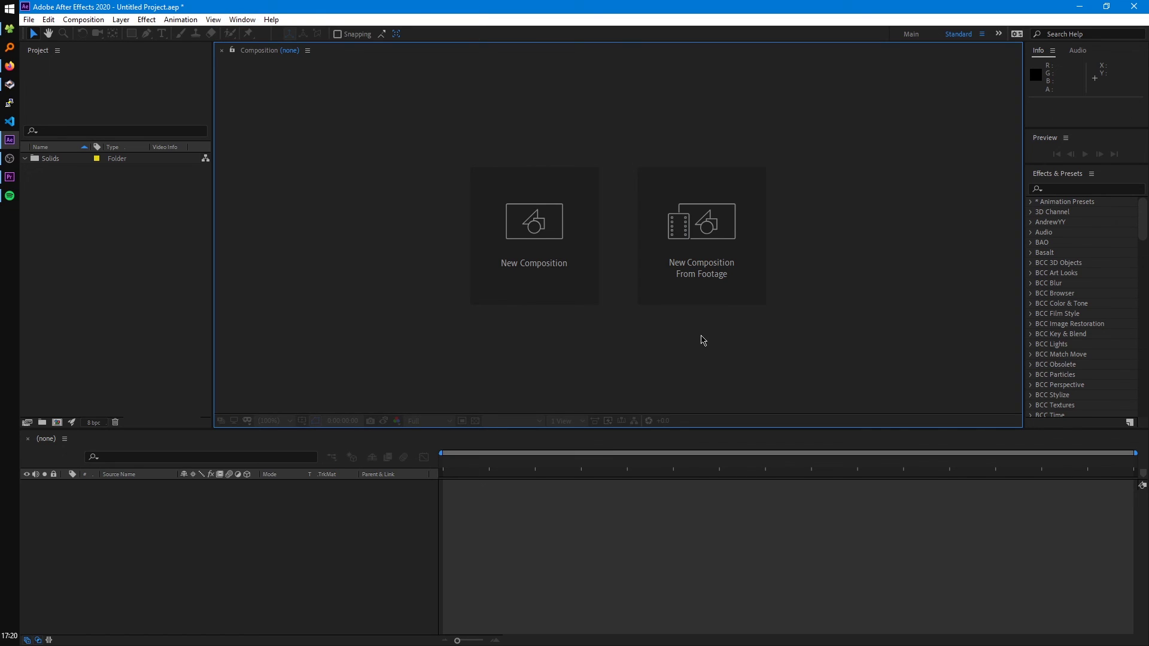